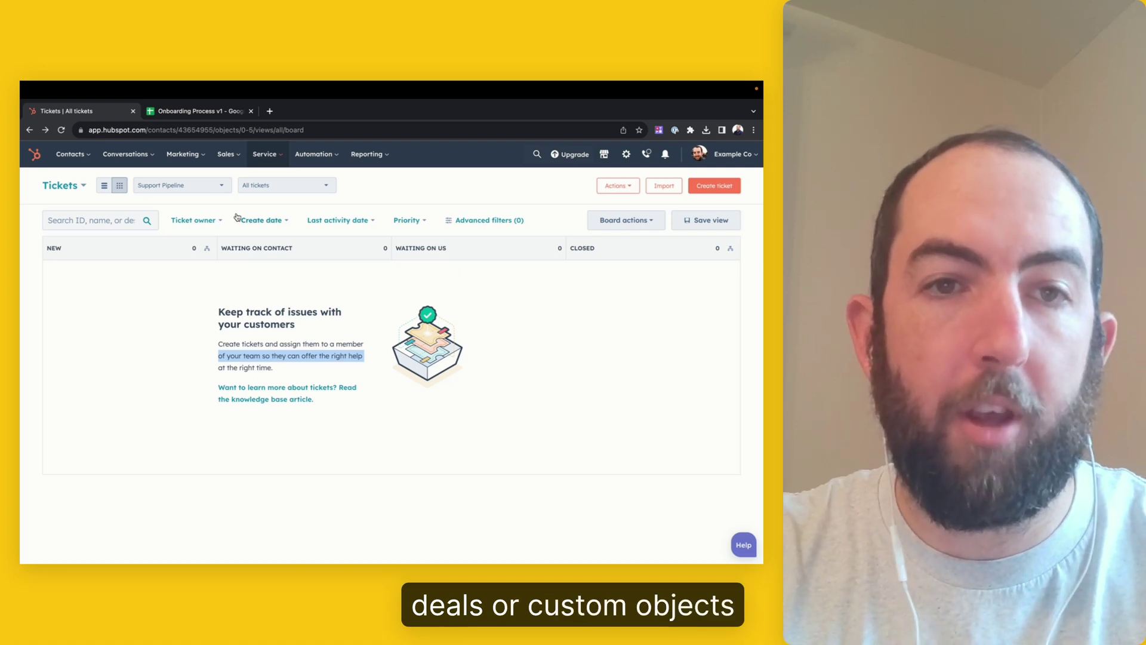
Open the Support Pipeline dropdown on the Tickets board to reach the pipeline editing options
click(179, 185)
Create a new ticket pipeline named 'Onboarding Pipeline' in Ticket Pipeline Settings
click(189, 261)
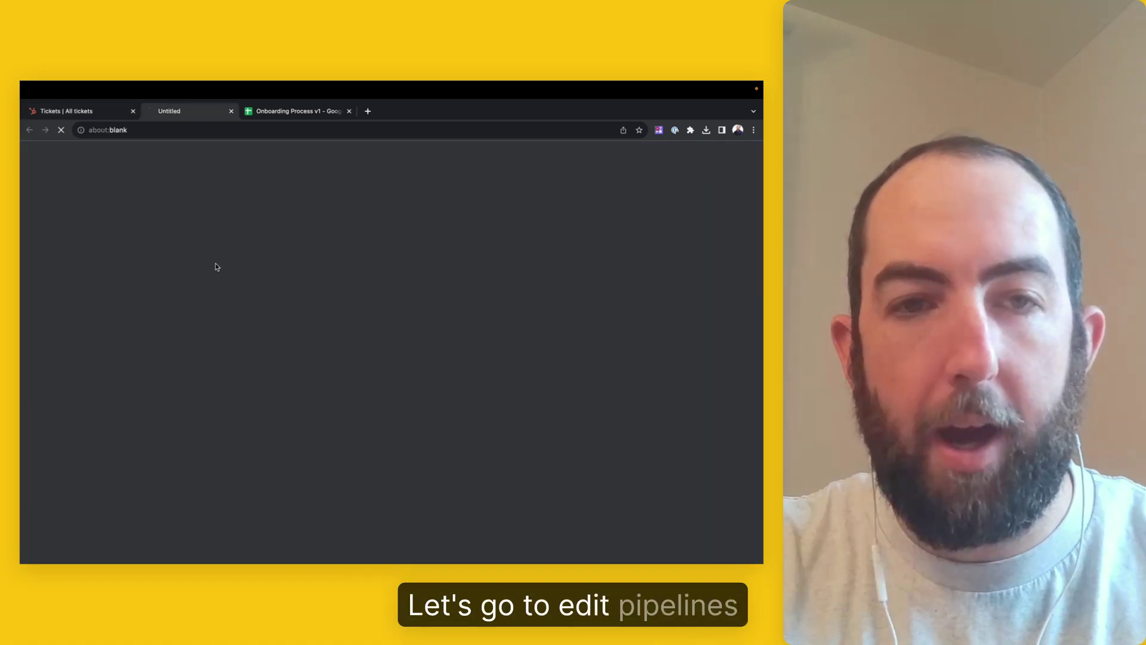
scroll(332, 268, down, 3)
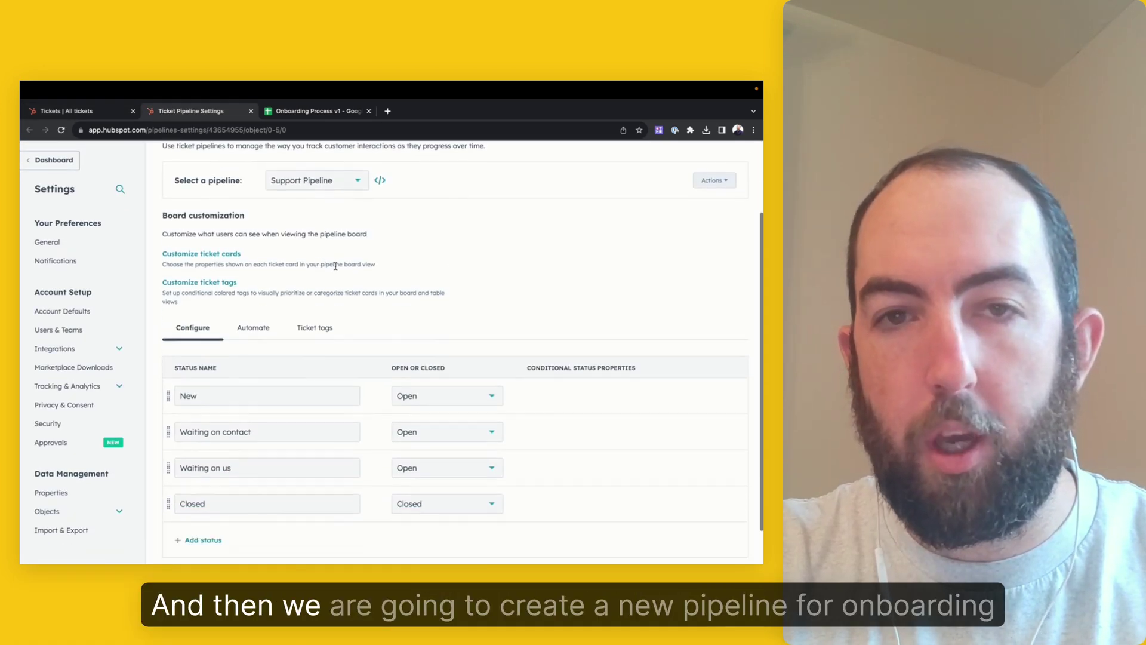
click(314, 180)
click(302, 234)
text(On)
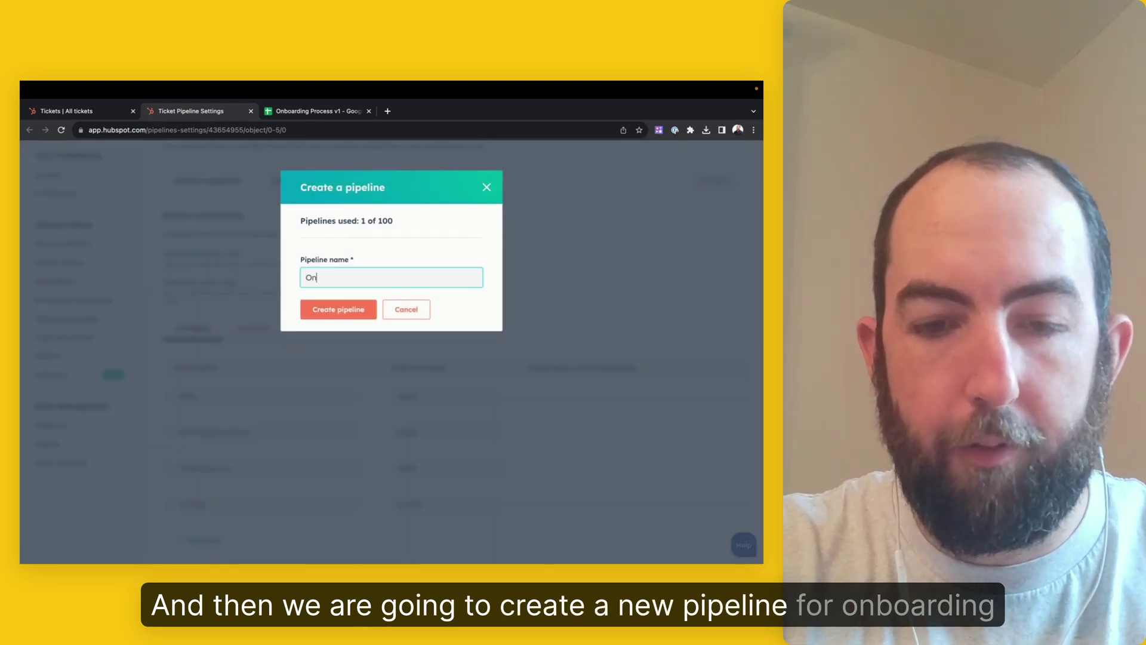
text(boarding Pipeline)
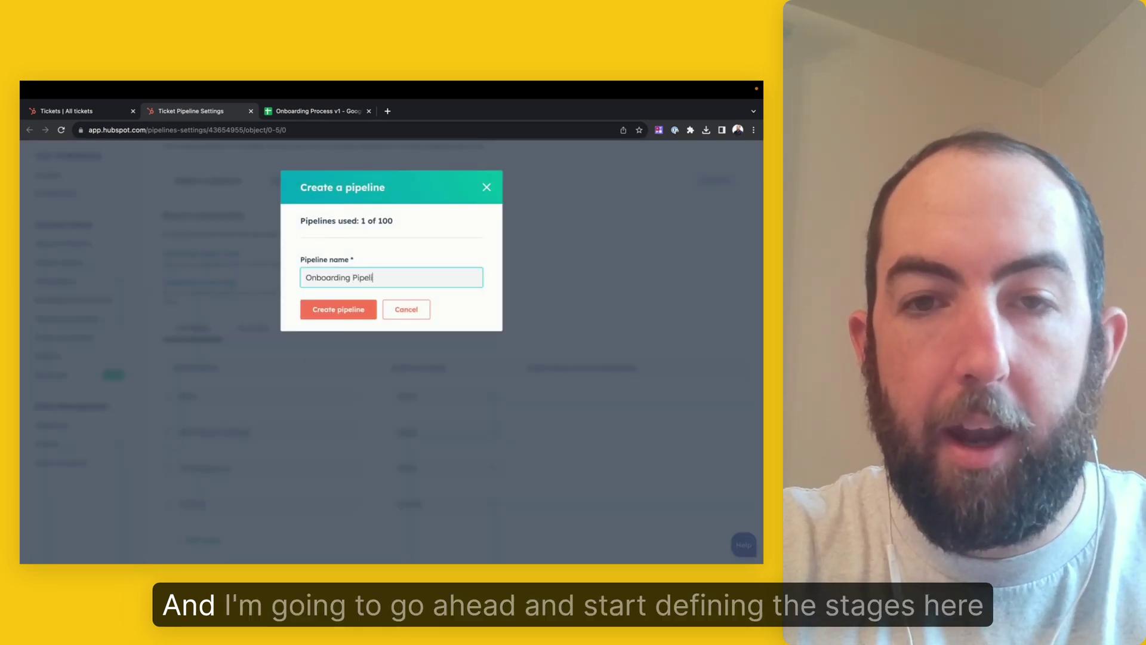
click(333, 312)
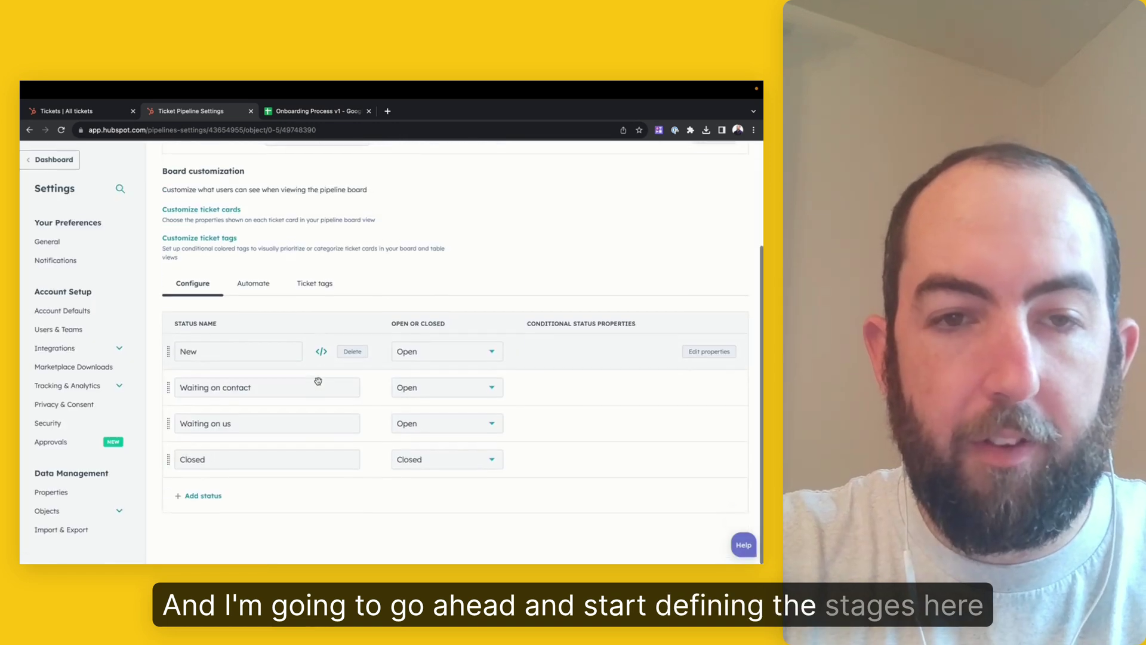
Rename the first two default stages to Ready For Onboarding and Kickoff
click(197, 352)
double_click(188, 352)
text(Ready )
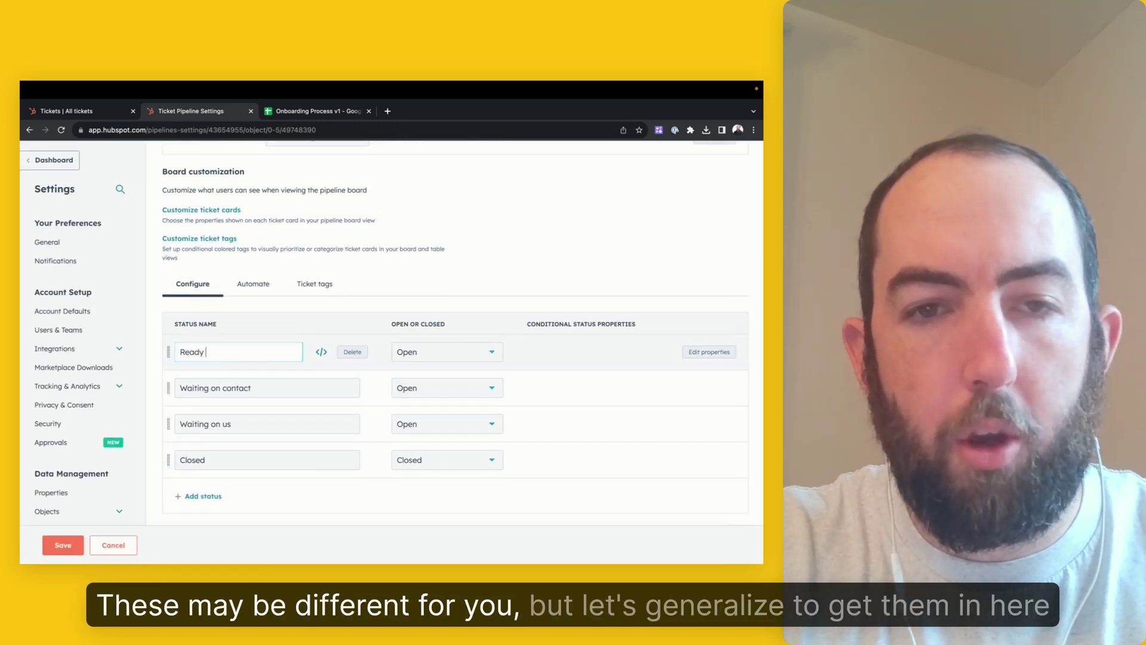
text(For Onboardi)
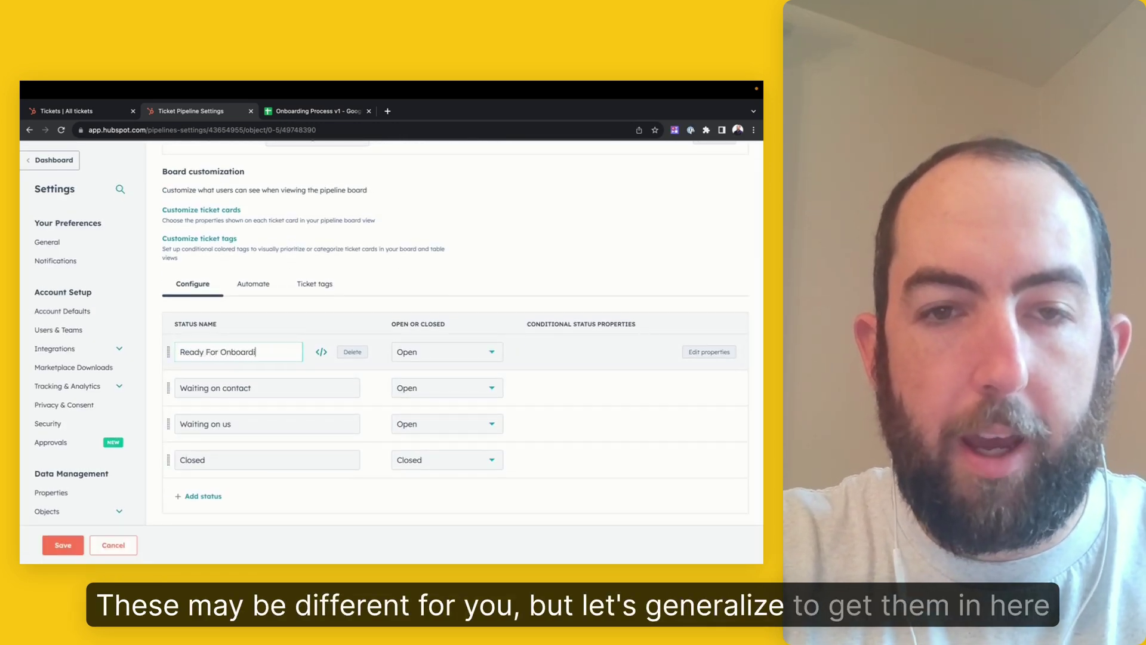
text(ng)
click(190, 391)
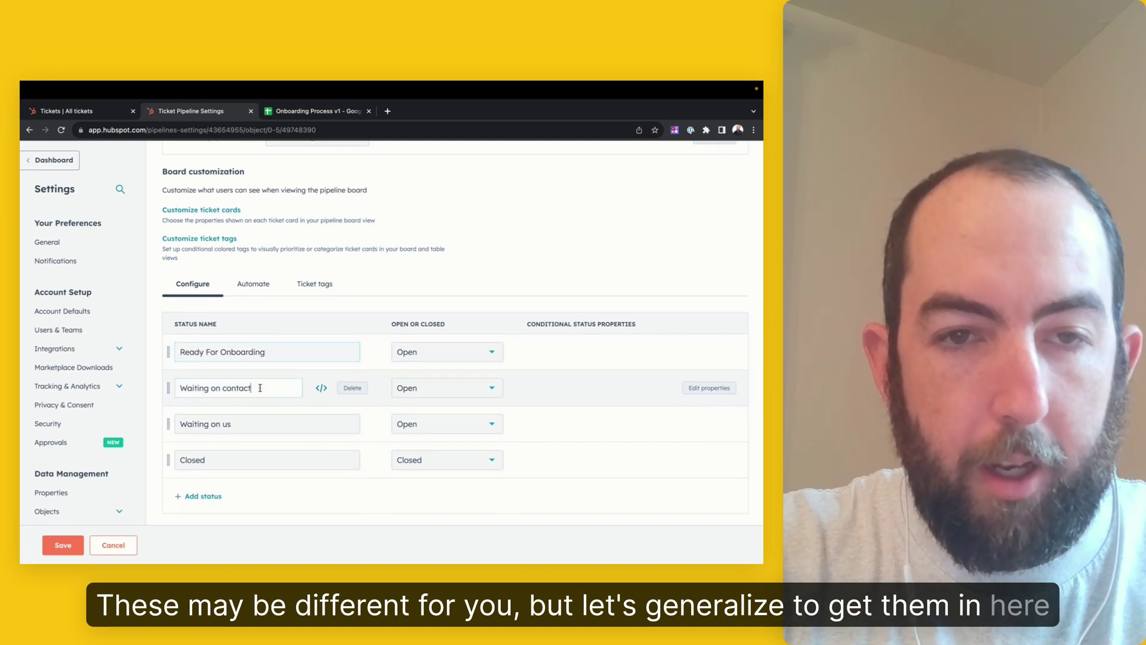
drag(255, 389, 179, 387)
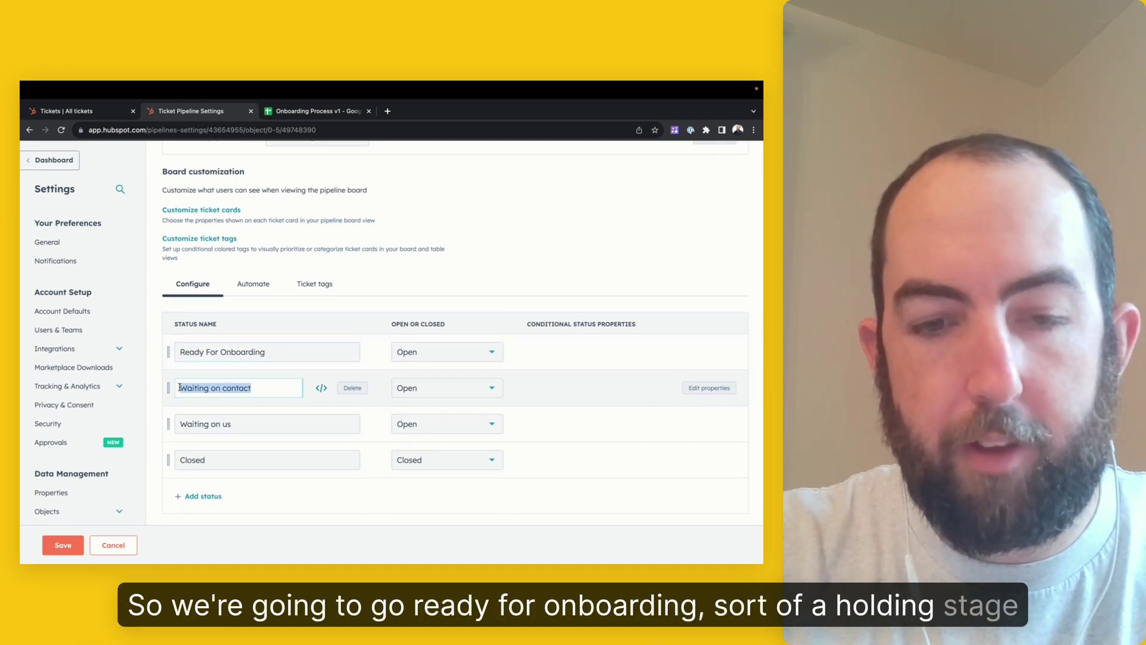
text(Kick)
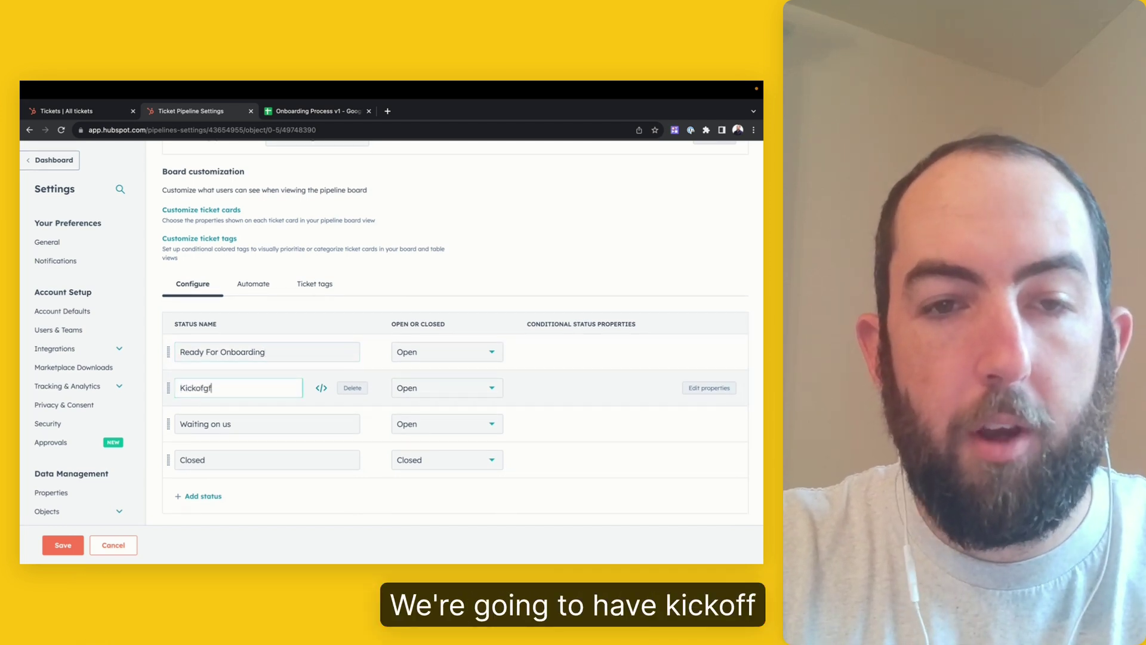
text(ofgf)
key(BackSpace)
key(BackSpace)
text(f)
Rename the third and fourth stages to Account Setup and Training
drag(248, 424, 143, 426)
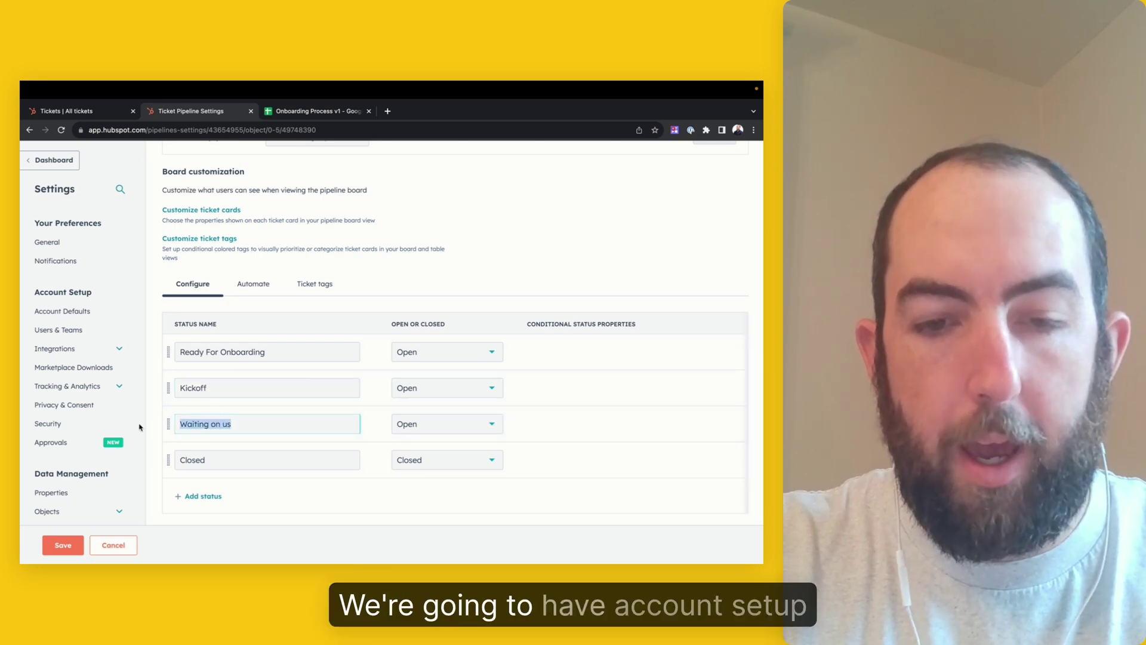
text(Account Setup)
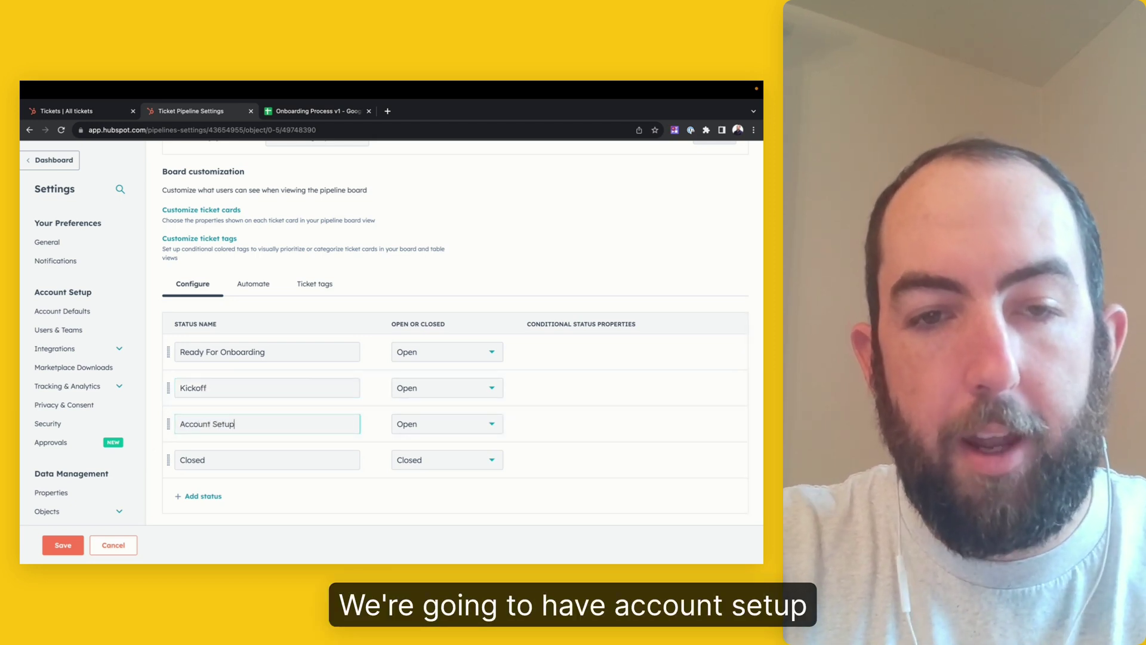
click(204, 460)
drag(205, 459, 170, 461)
text(Tra)
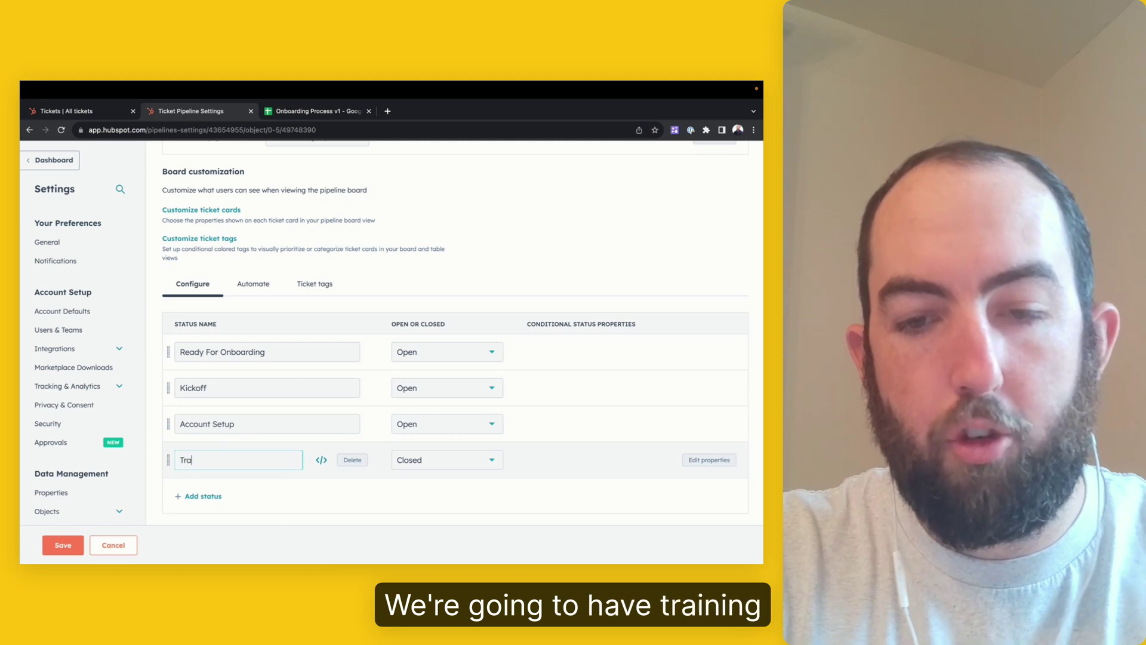
text(ining)
Add new stages Launch, Onboarding Complete and Onboarding Failed
click(203, 496)
text(Laun)
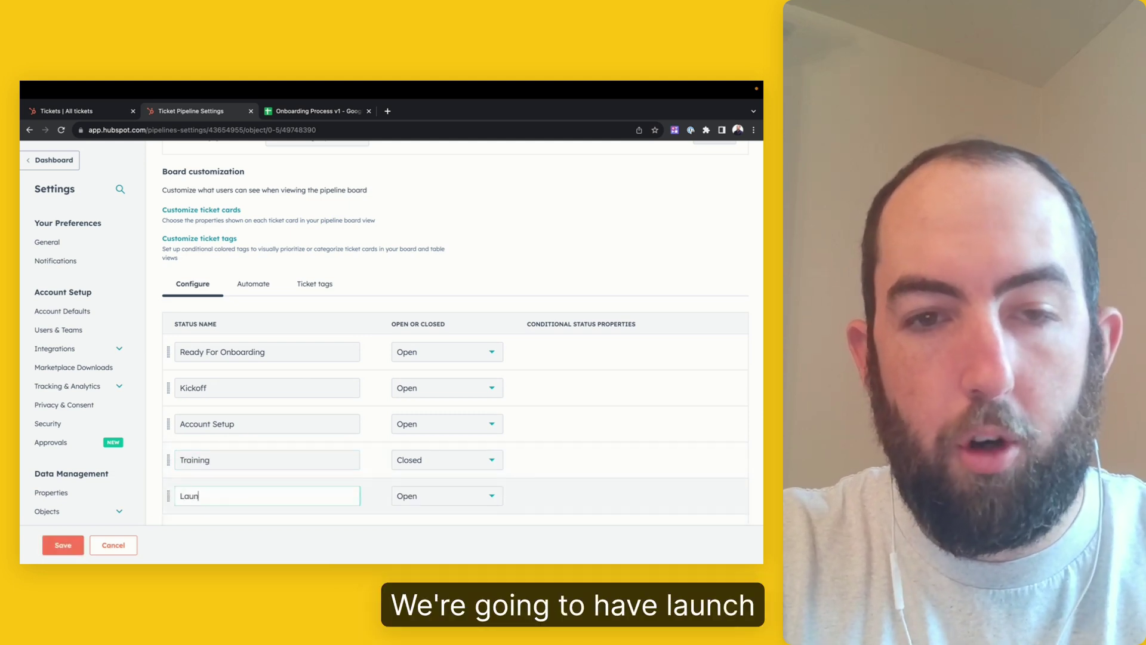
text(ch)
scroll(222, 506, down, 1)
click(199, 497)
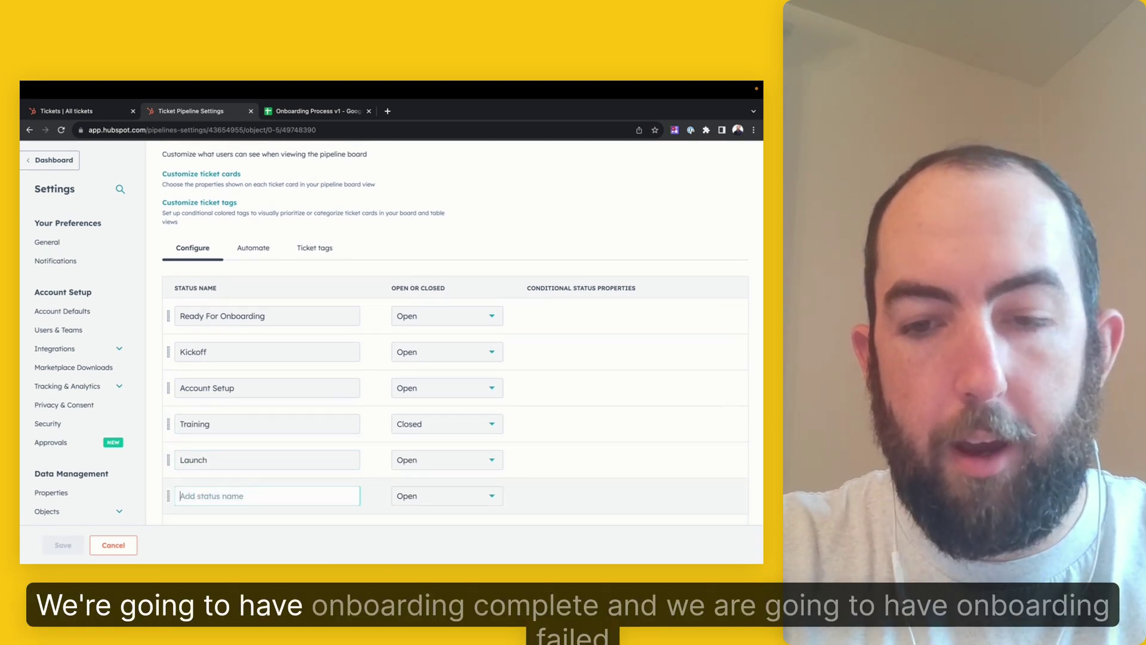
text(Onboarding)
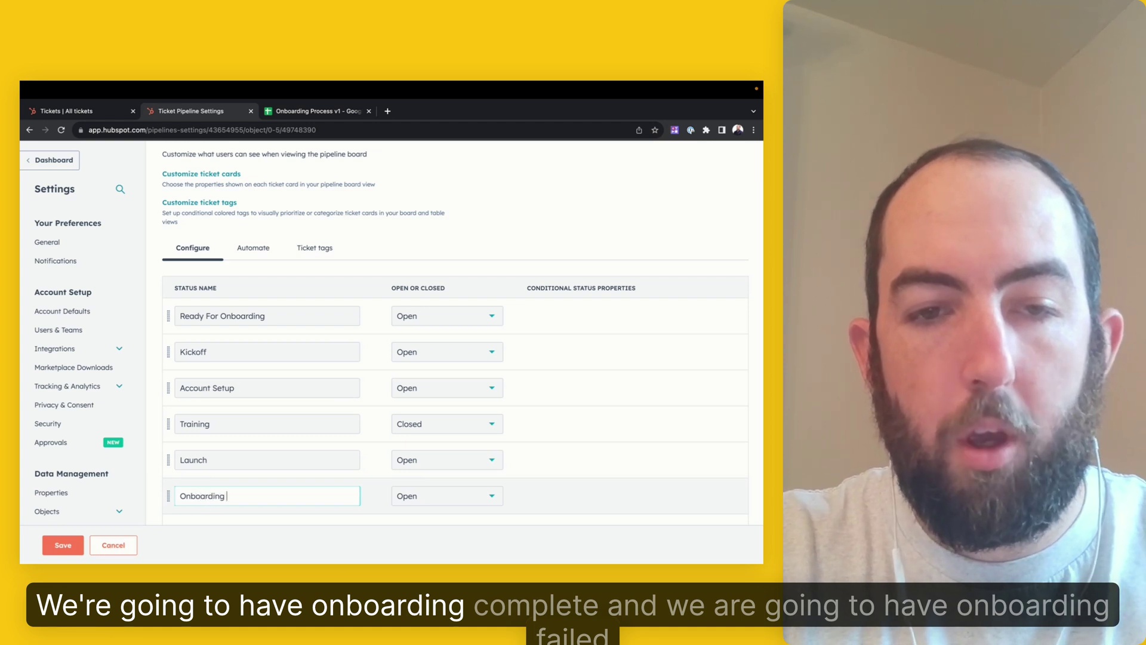
text( Complete)
scroll(203, 519, down, 1)
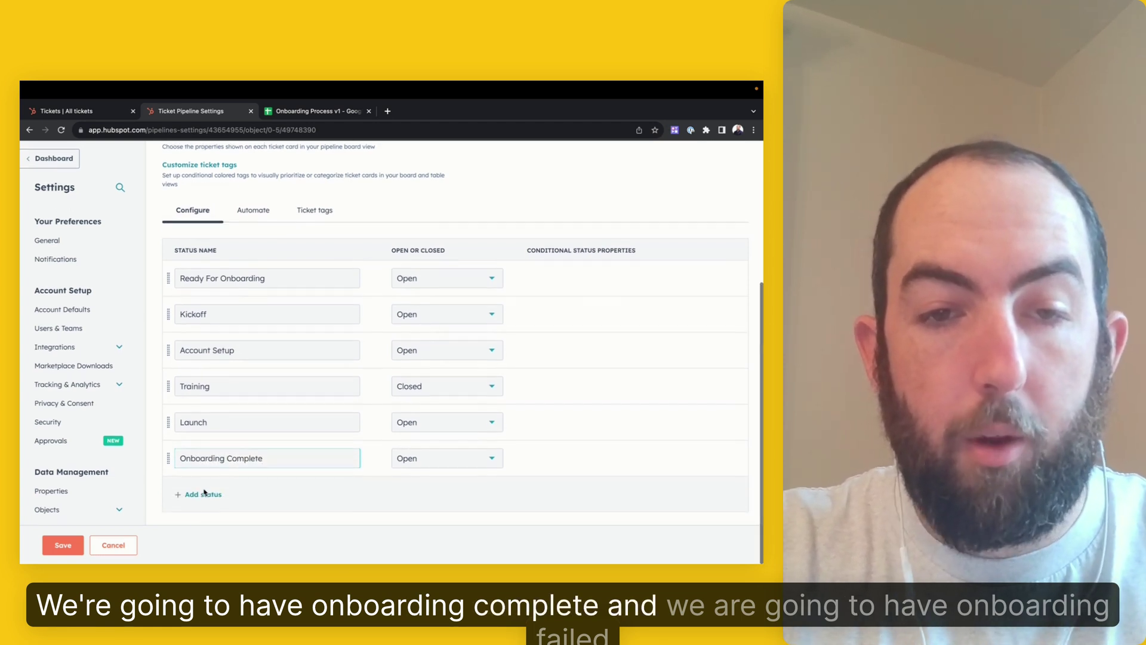
click(197, 493)
text(Onboarding Failed)
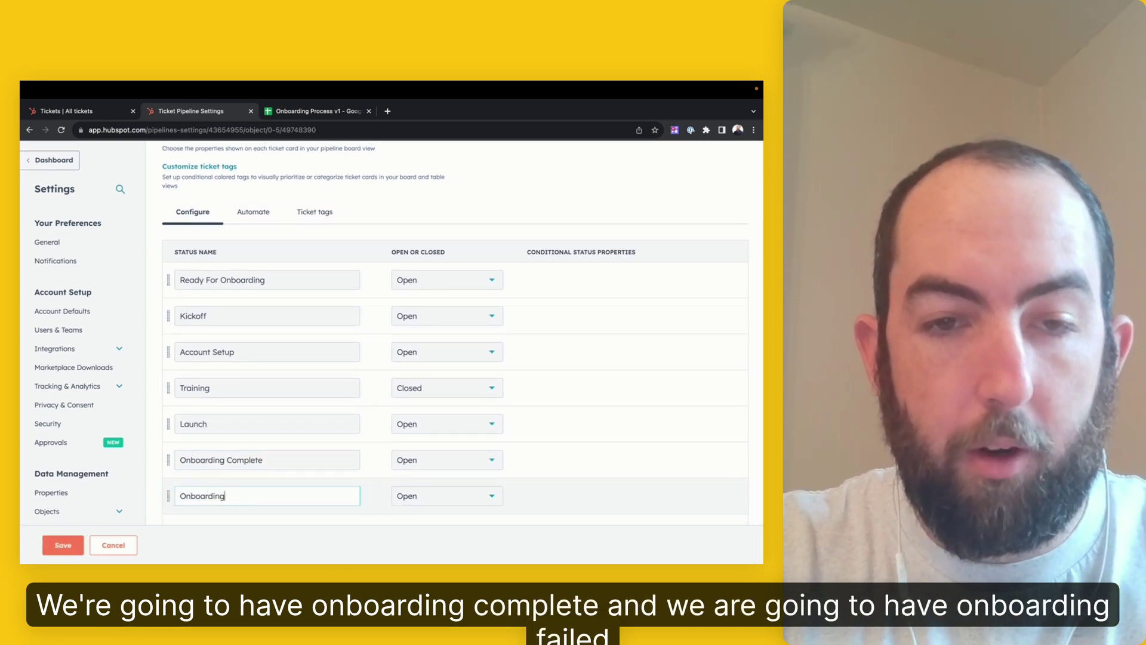
Set Onboarding Failed and Onboarding Complete to Closed, Training to Open, and save the pipeline
click(403, 495)
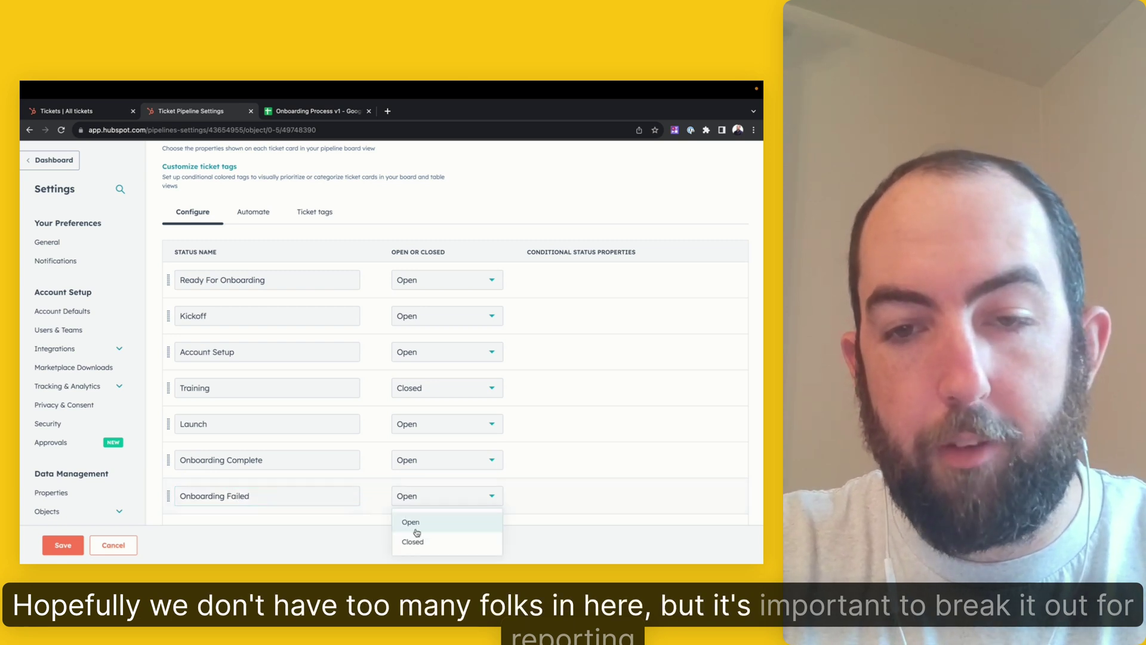
click(418, 538)
click(430, 459)
click(412, 505)
click(458, 392)
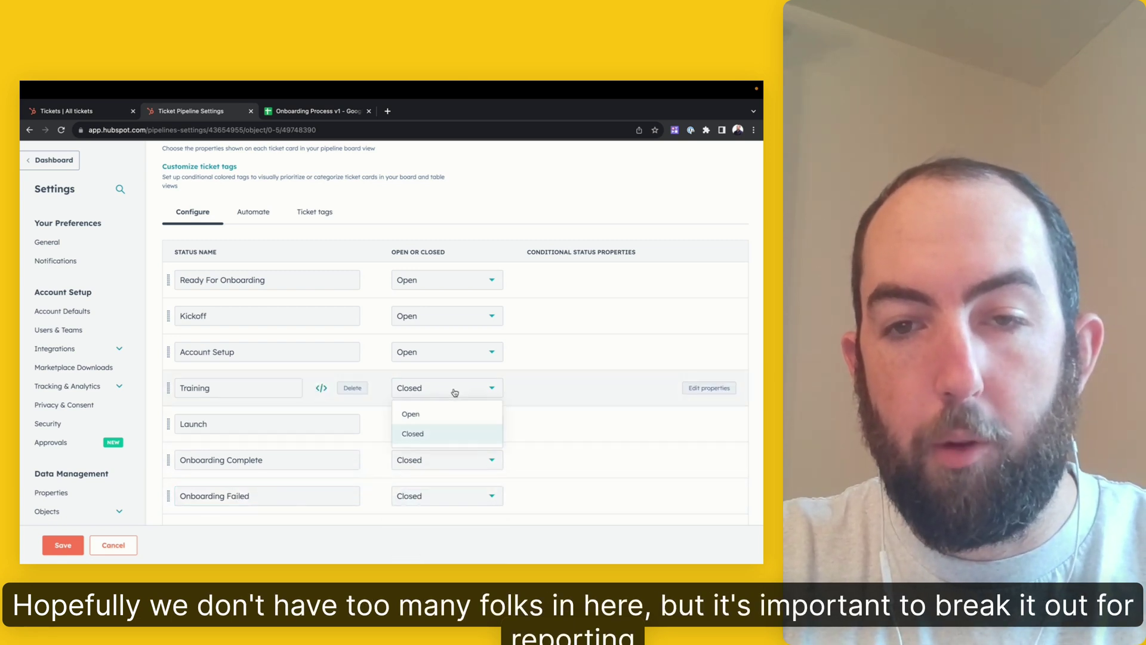
click(418, 410)
scroll(427, 432, down, 1)
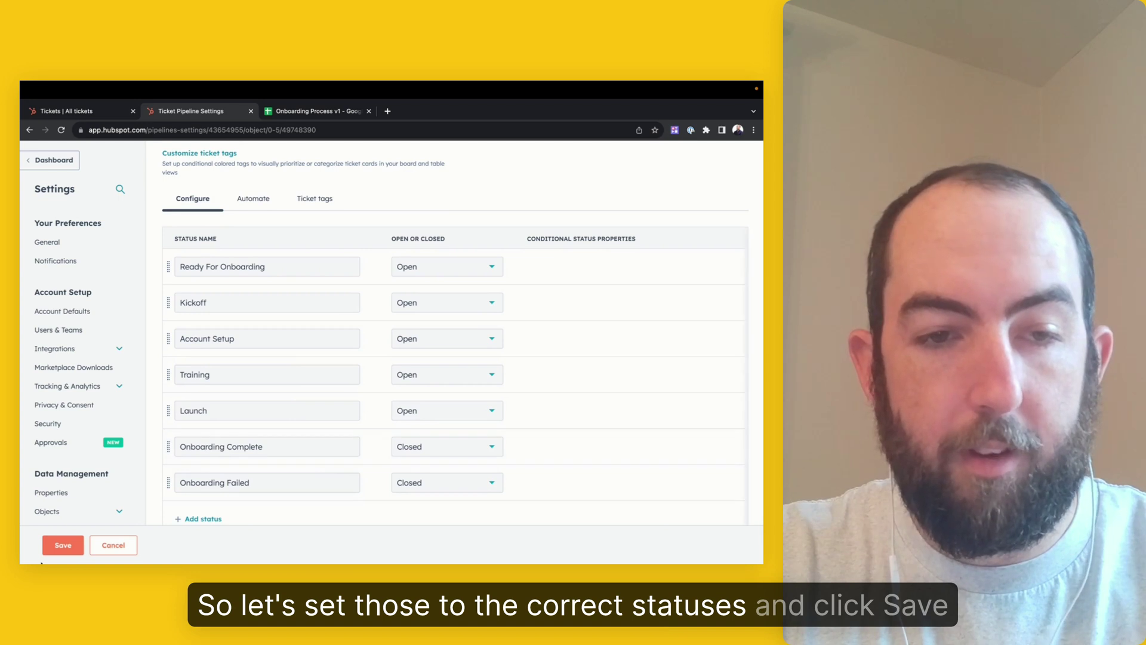
click(60, 545)
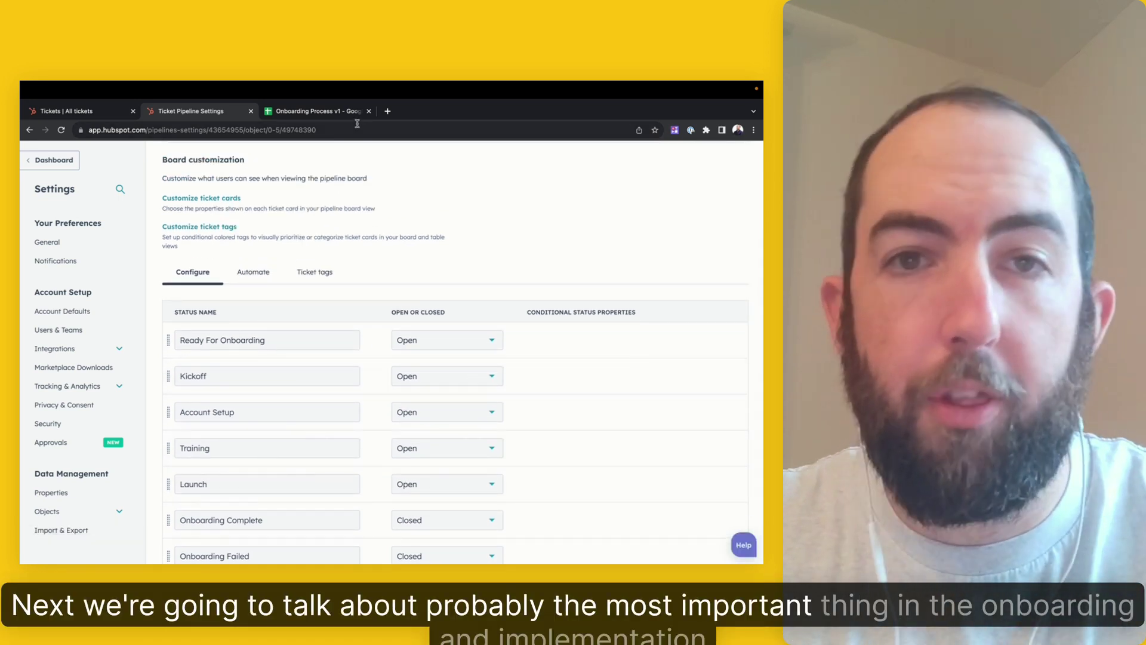
click(333, 111)
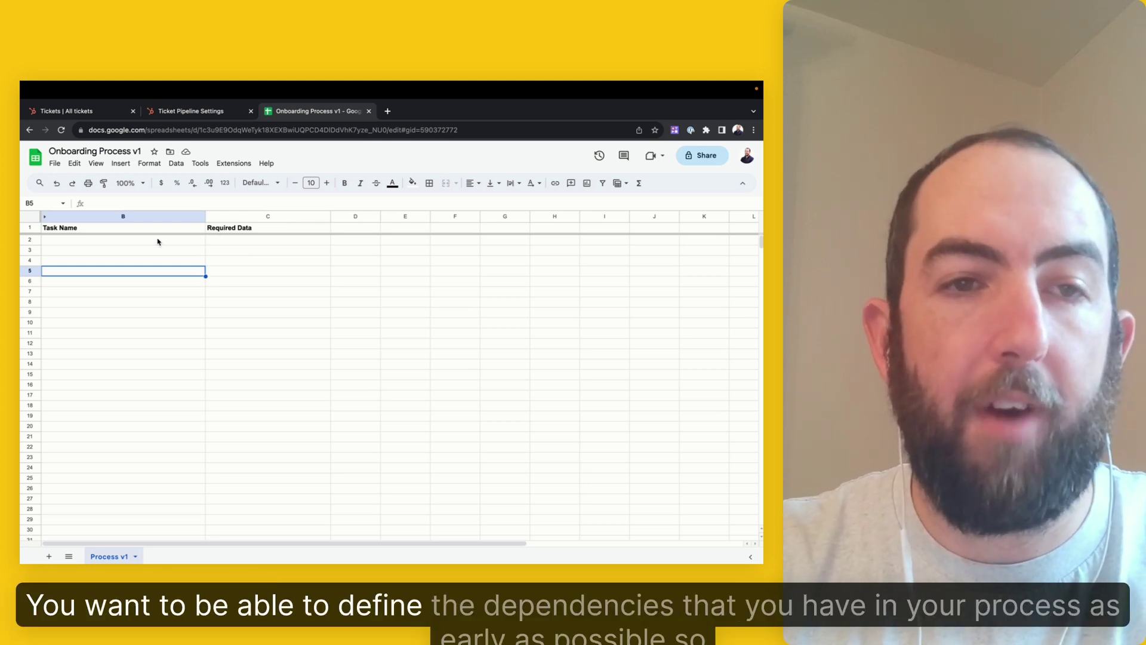
Enter Contract Signed, Schedule Kickoff, Configure Setup and Train Team in the Task Name column
click(158, 241)
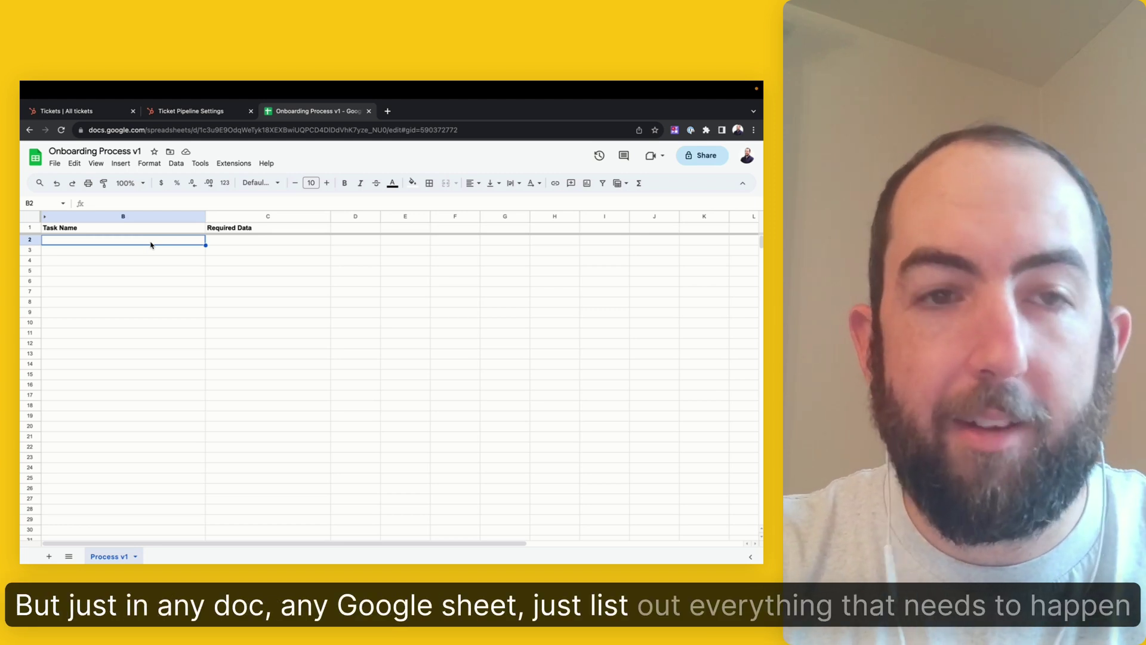
text(Conta)
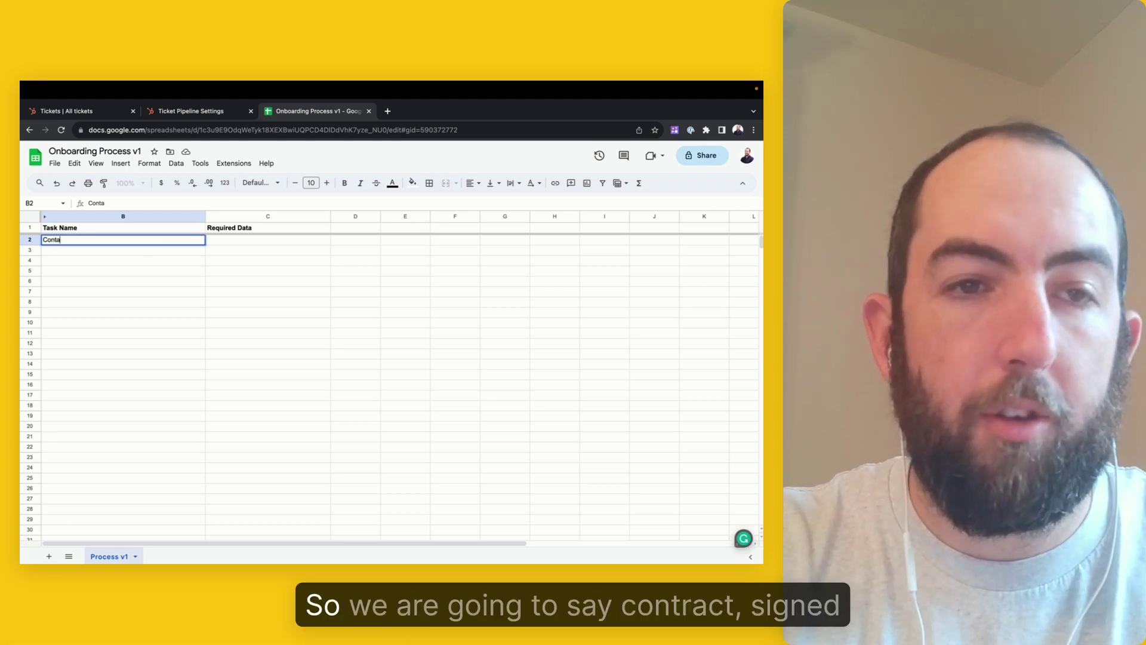
text(ract C)
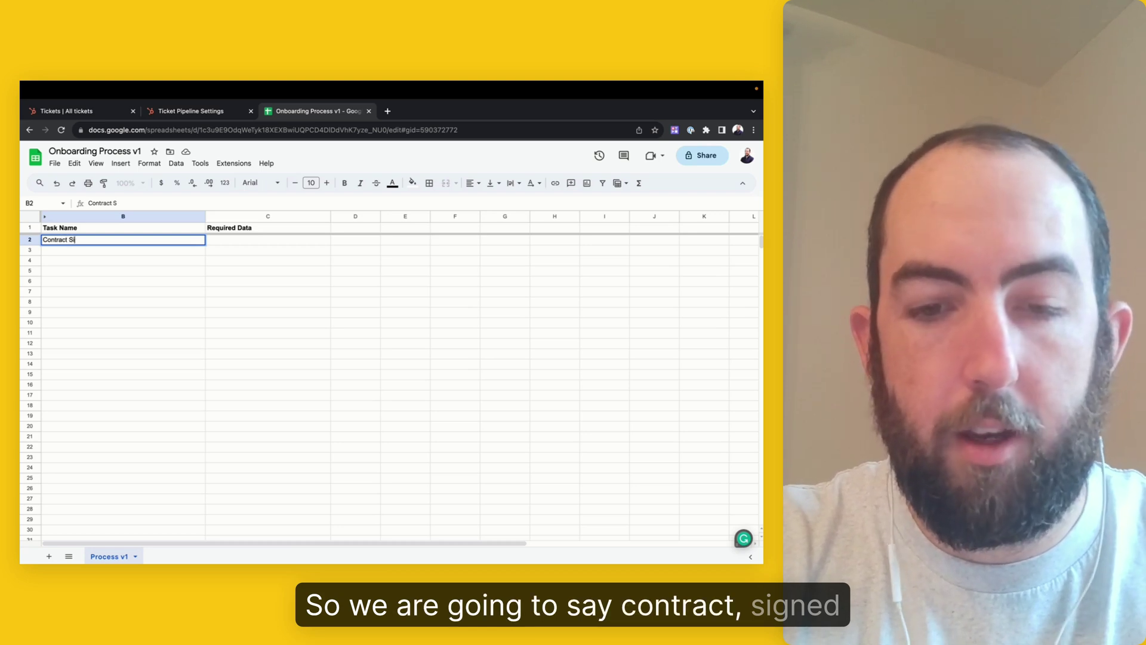
key(Return)
text(S)
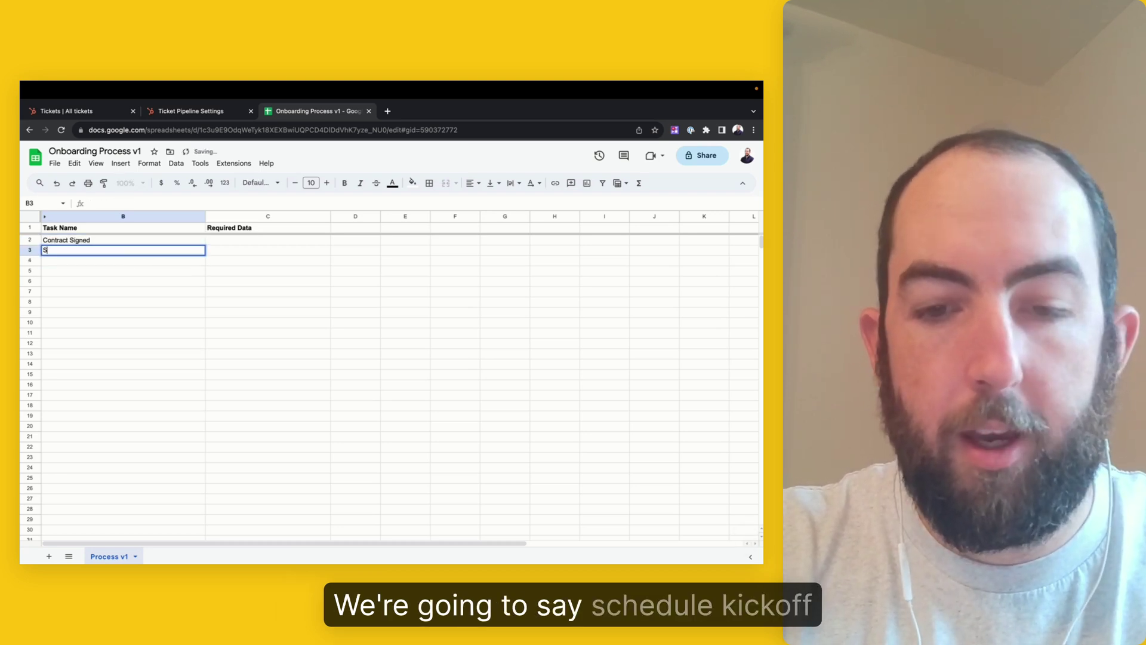
text(chedule Kickoff)
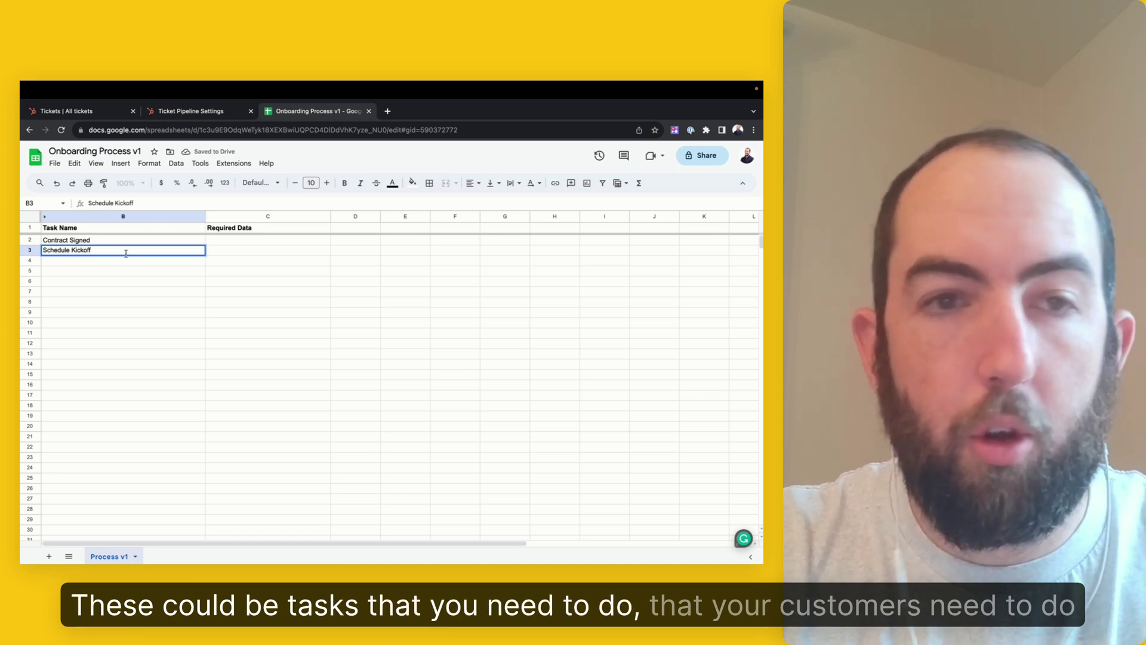
key(Return)
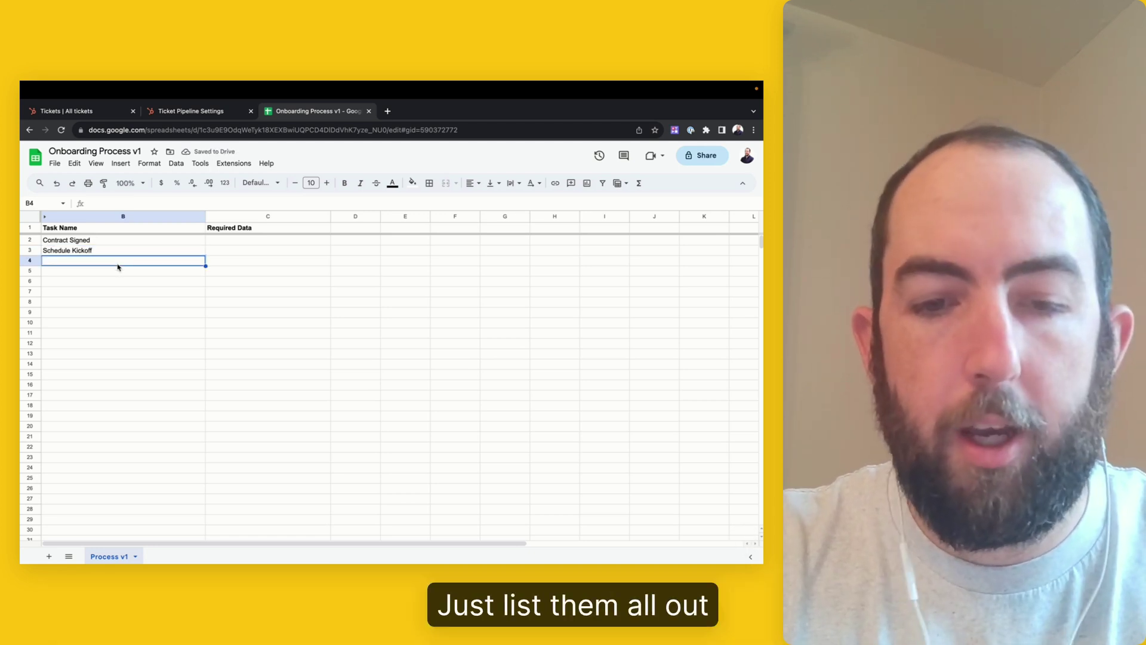
text(Configure)
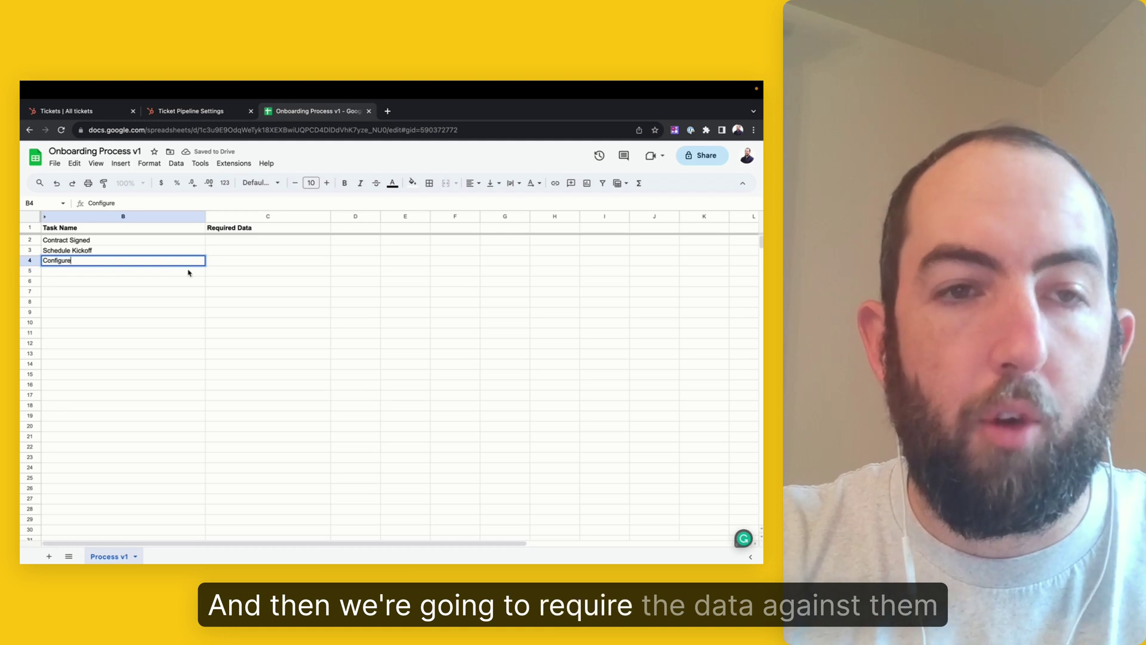
text( Setup)
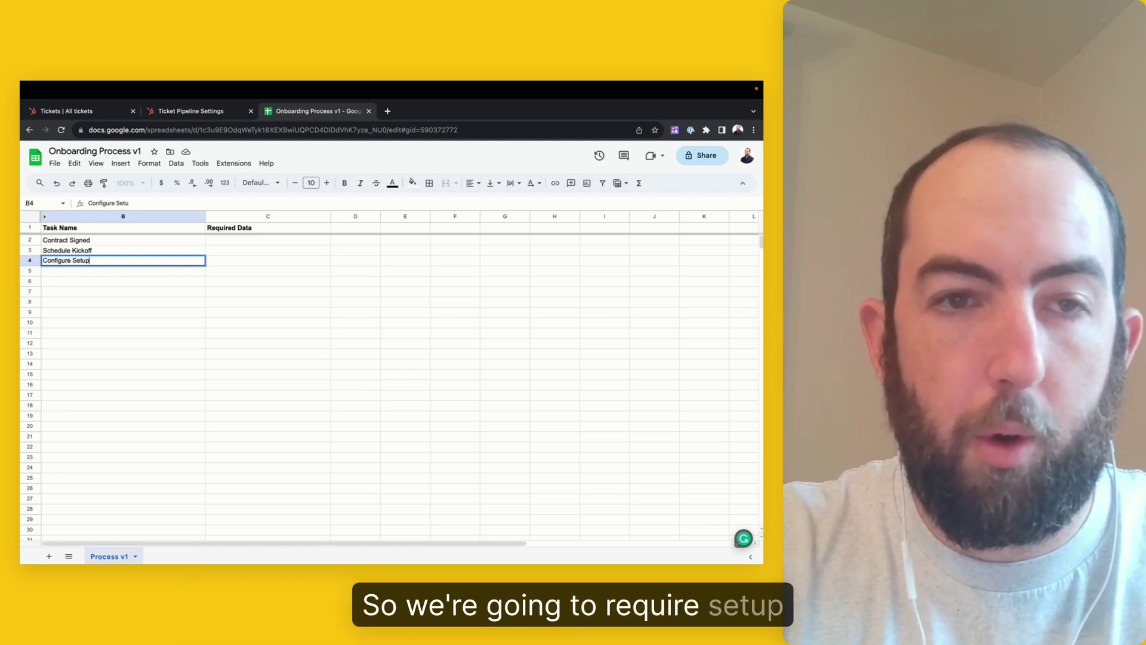
click(167, 272)
text(Tra)
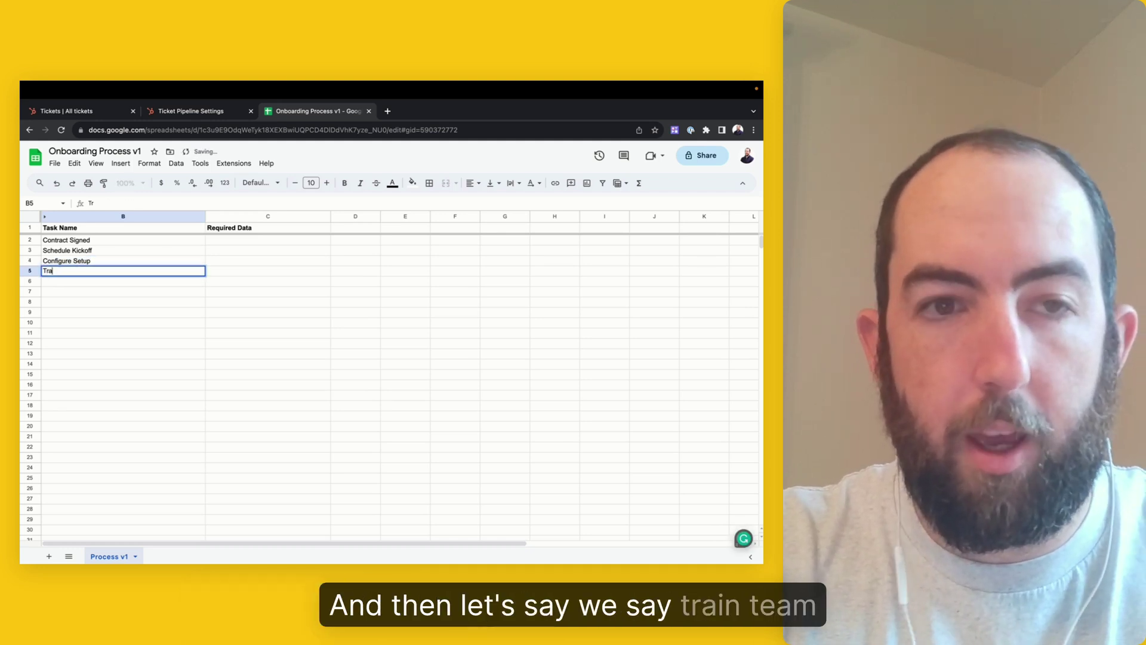
text(in Tr)
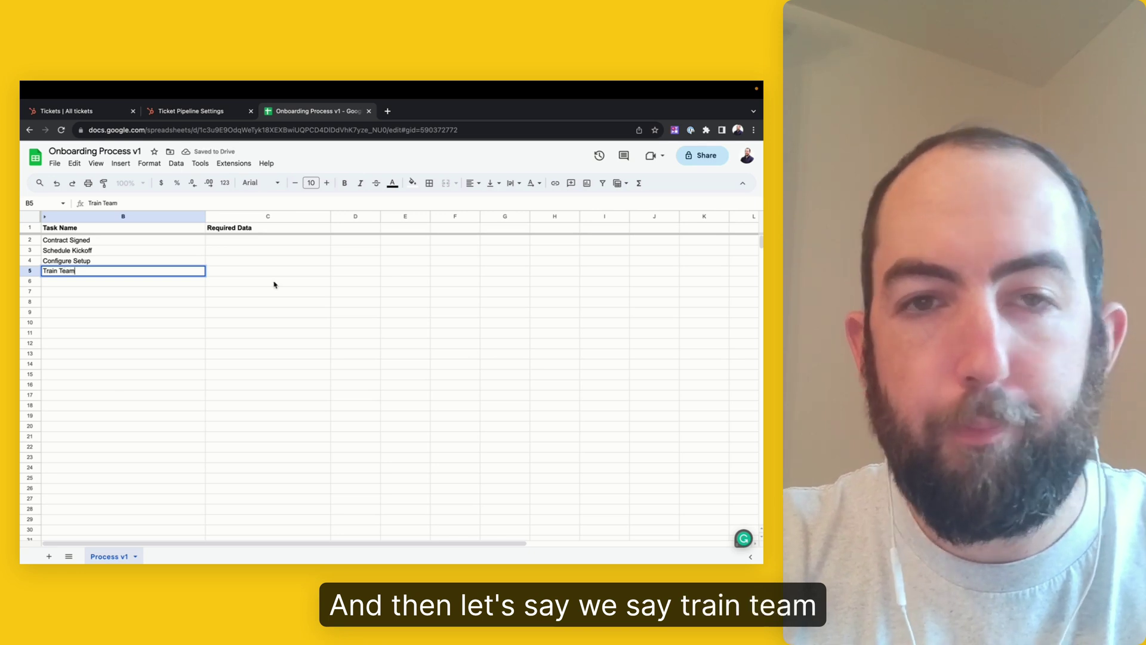
click(274, 278)
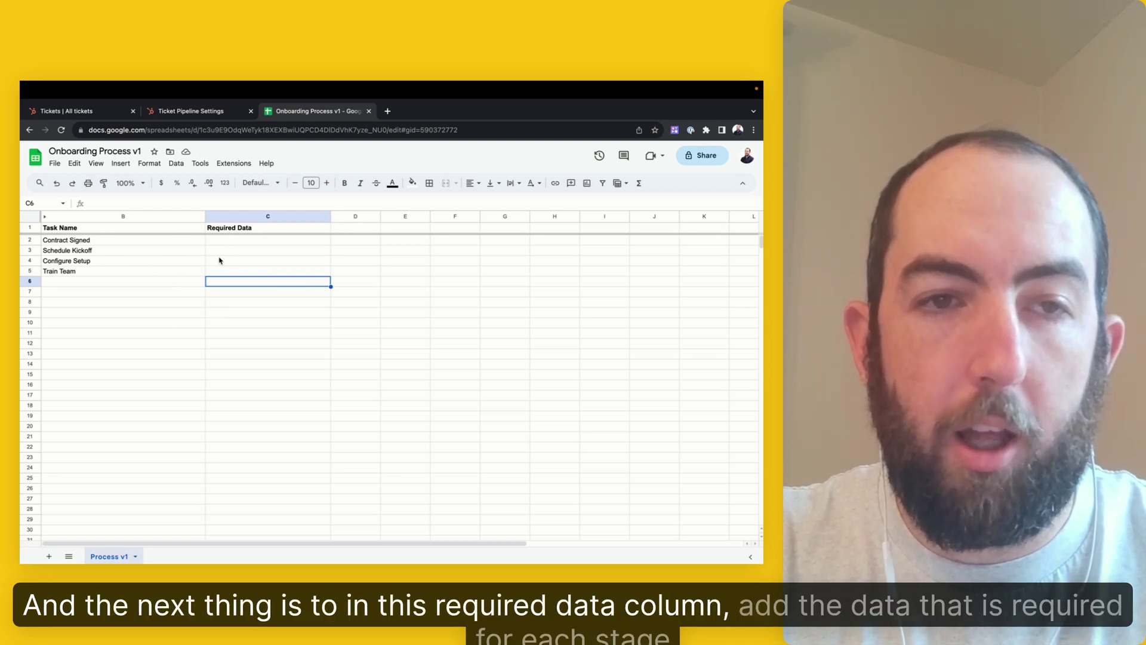
Enter 'CRM, Migration Required' in cell C4 as Configure Setup's Required Data
click(220, 261)
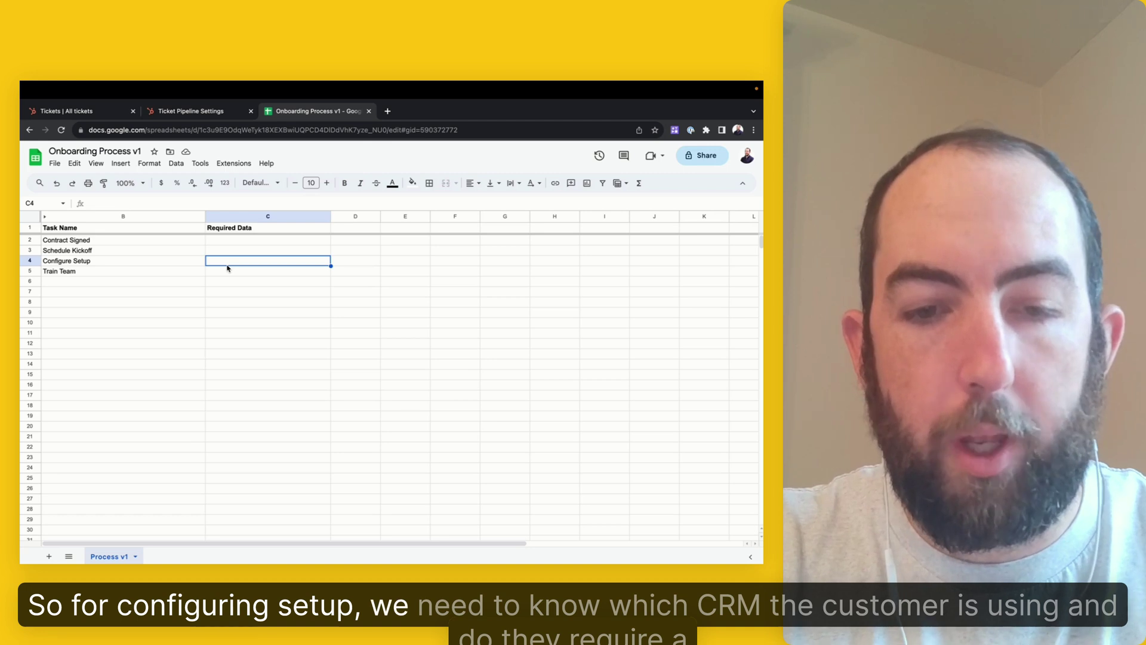
text(CRM, )
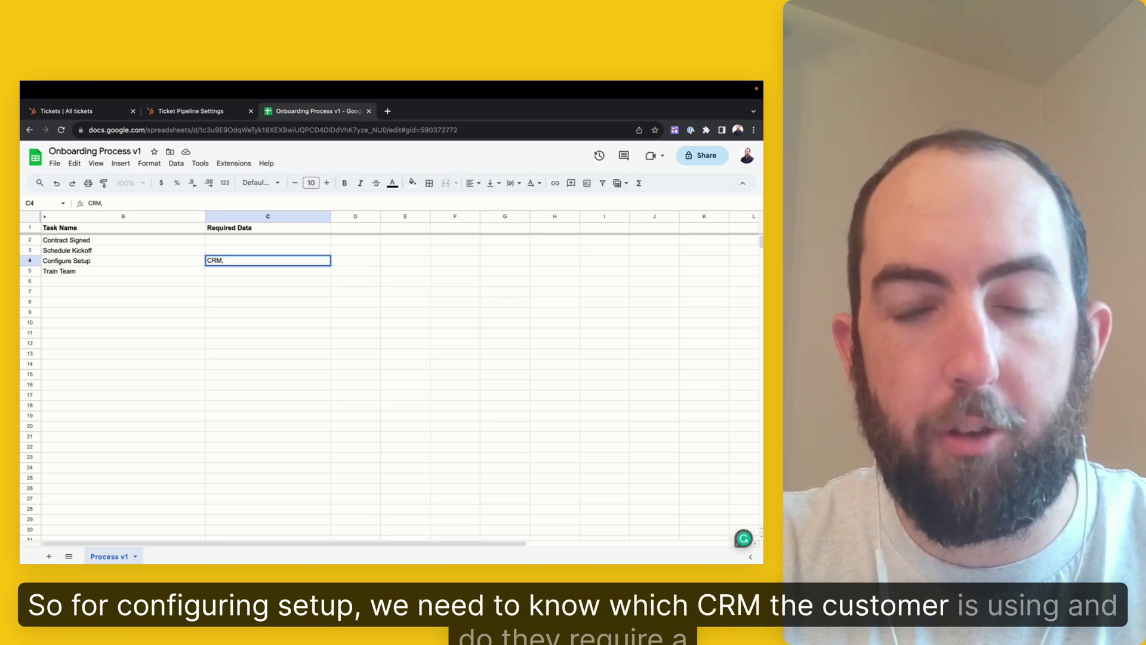
text(Migra)
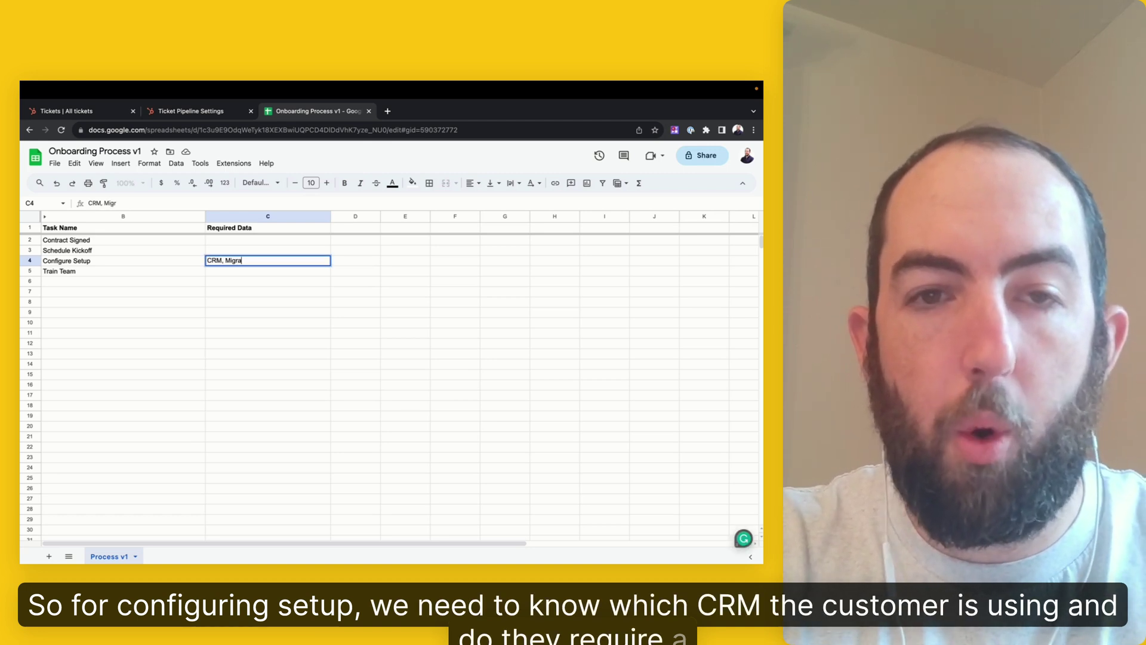
text(tion Require)
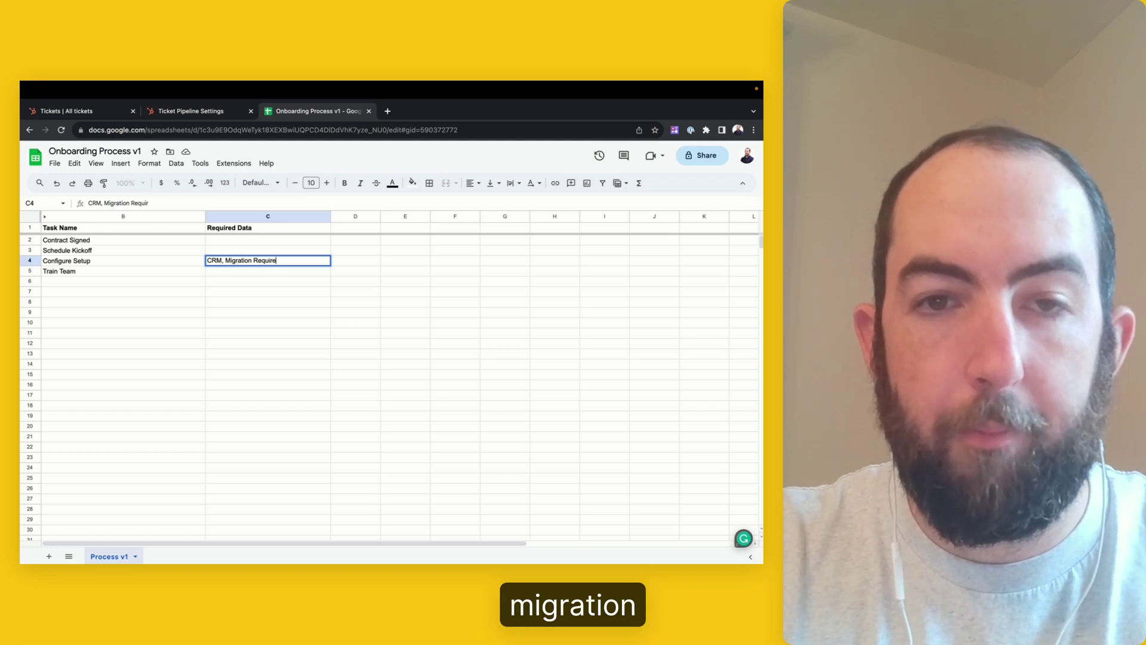
text(d)
click(276, 283)
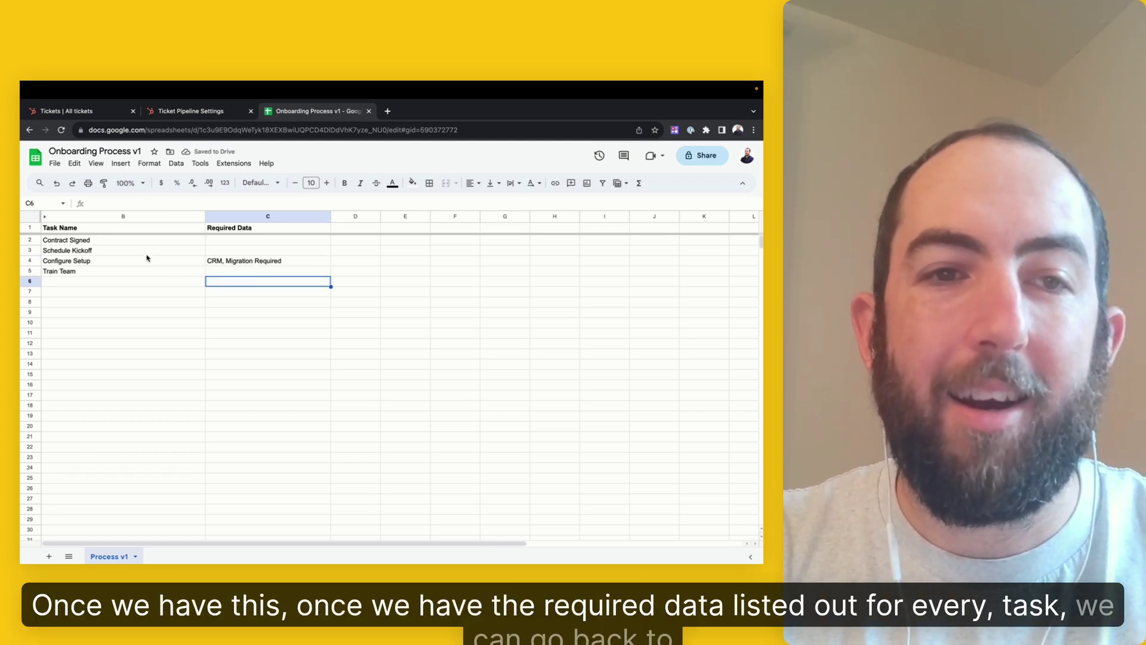
click(191, 111)
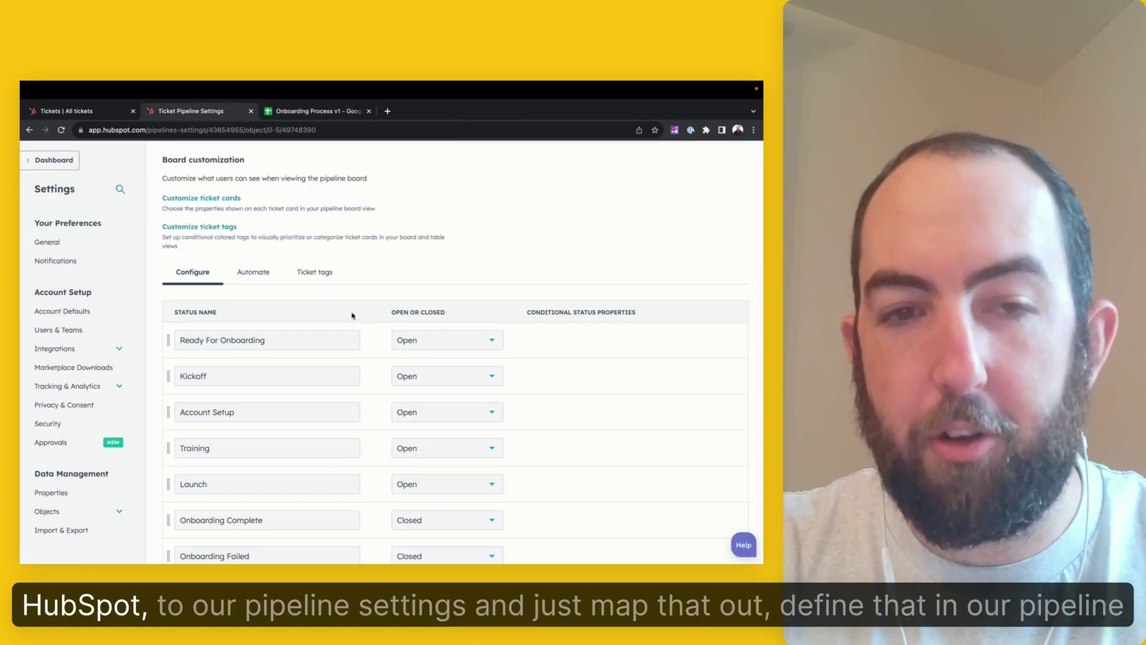
Scroll through Ticket Pipeline Settings to review the seven onboarding stages
scroll(352, 312, down, 2)
mouse_move(352, 312)
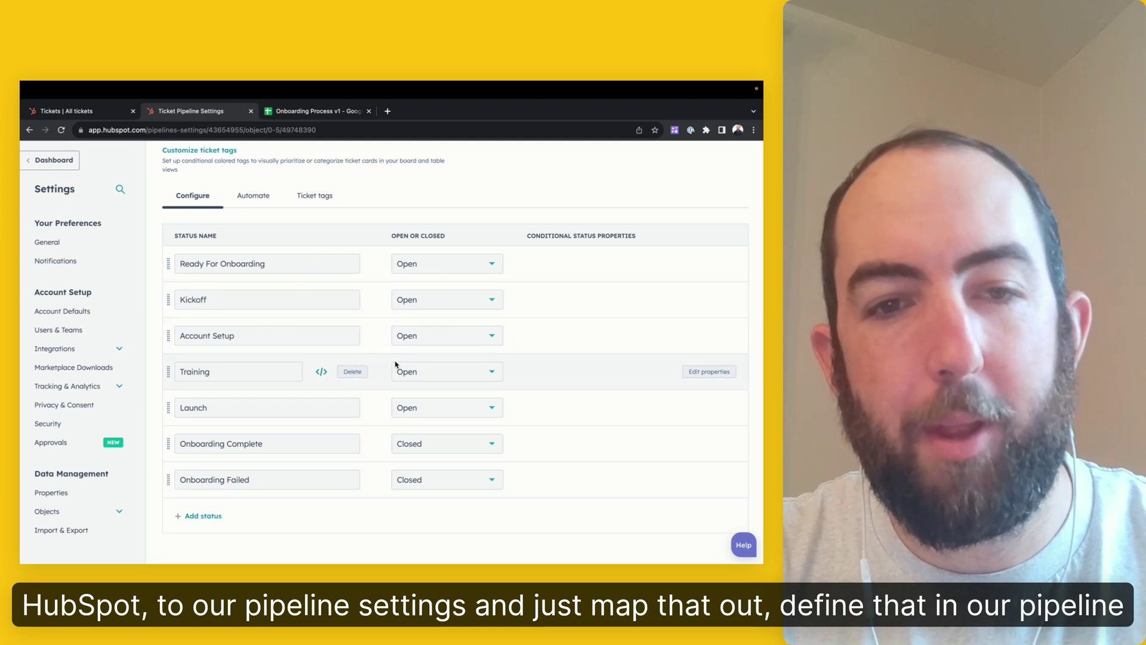
mouse_move(406, 345)
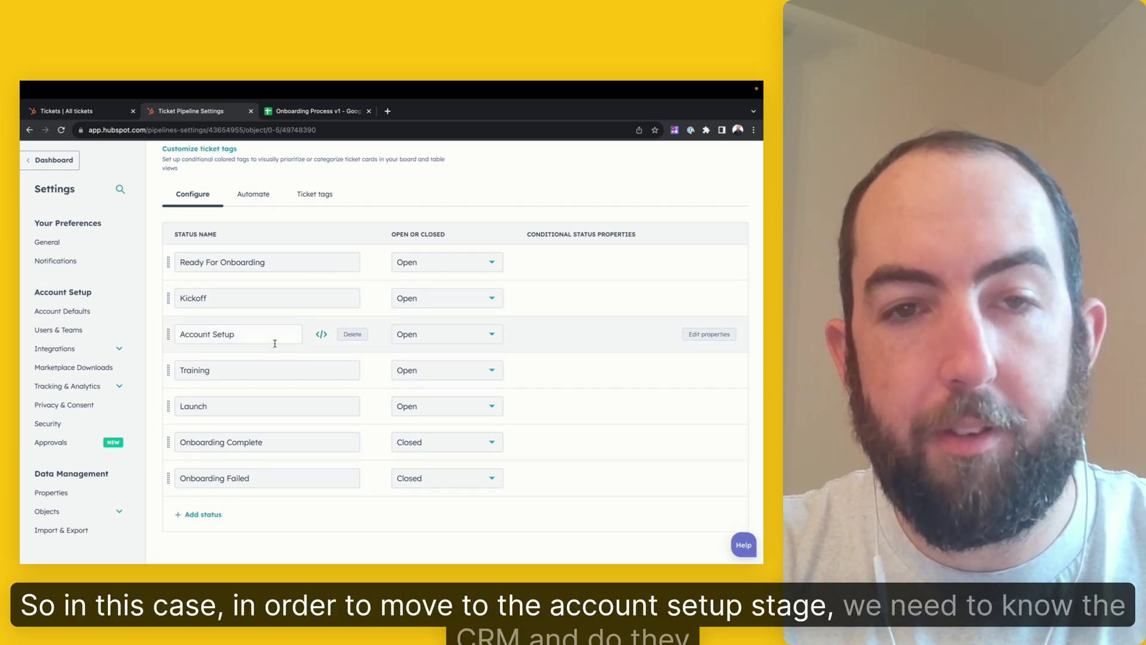
mouse_move(445, 299)
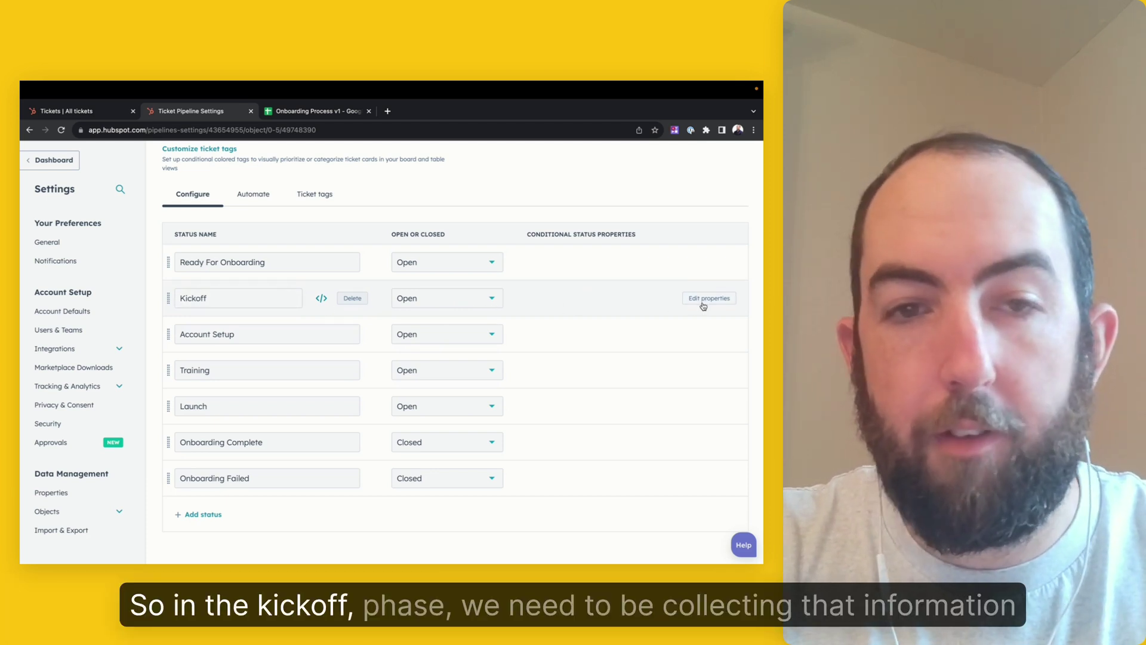
mouse_move(694, 335)
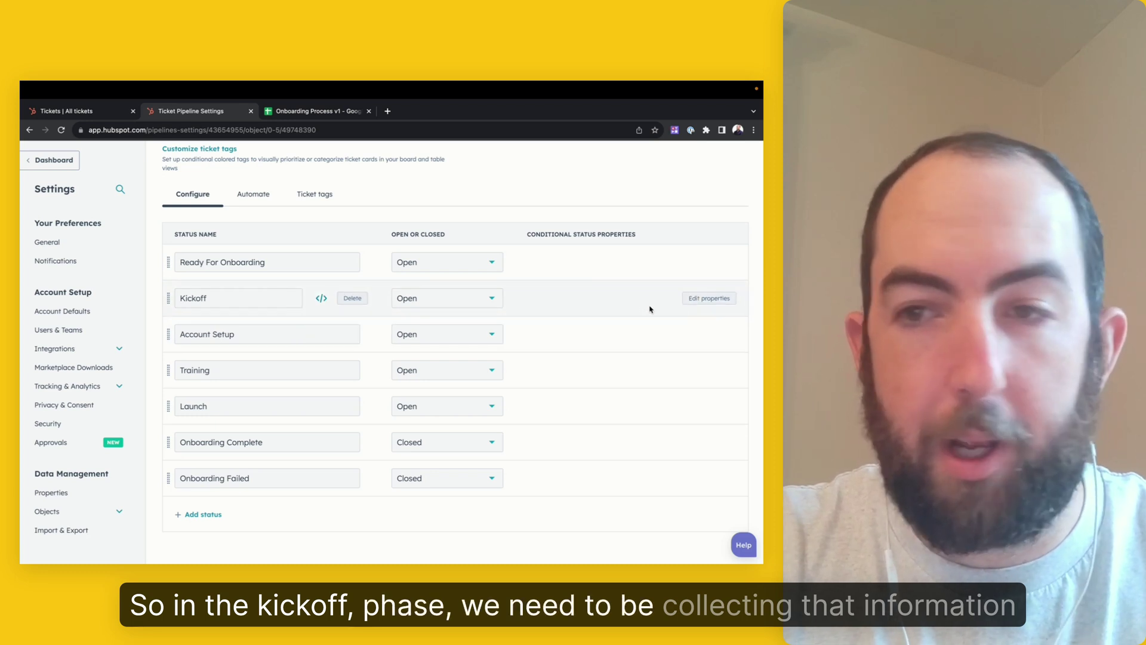
Make CRM and Migration Required required conditional properties on Account Setup, then save
click(708, 335)
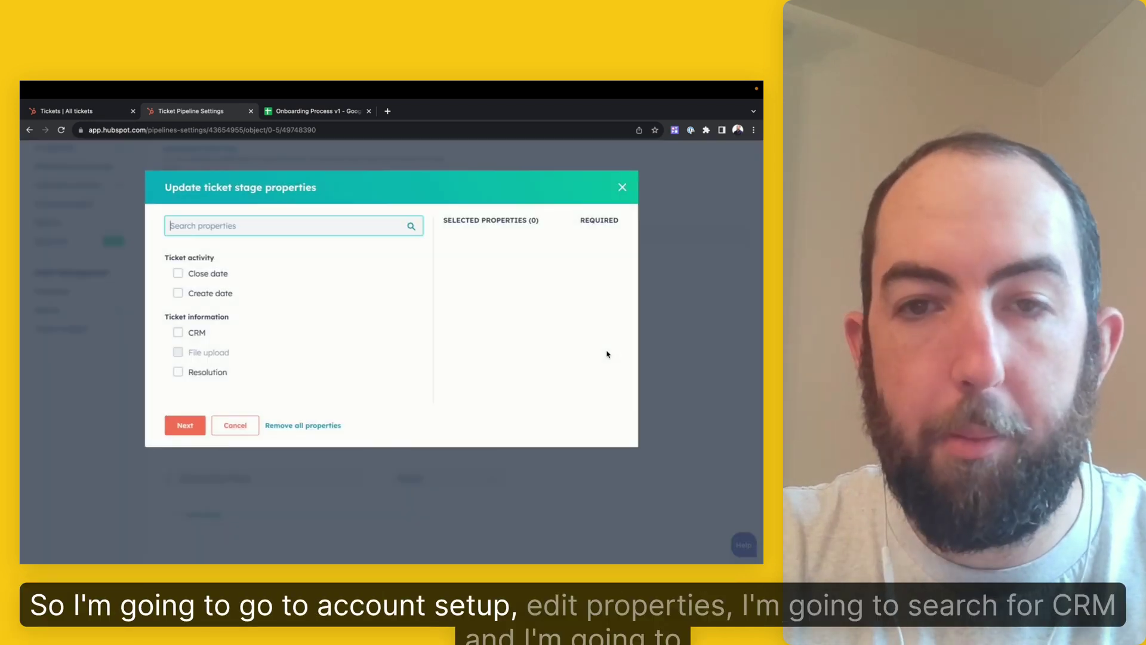
text(crm)
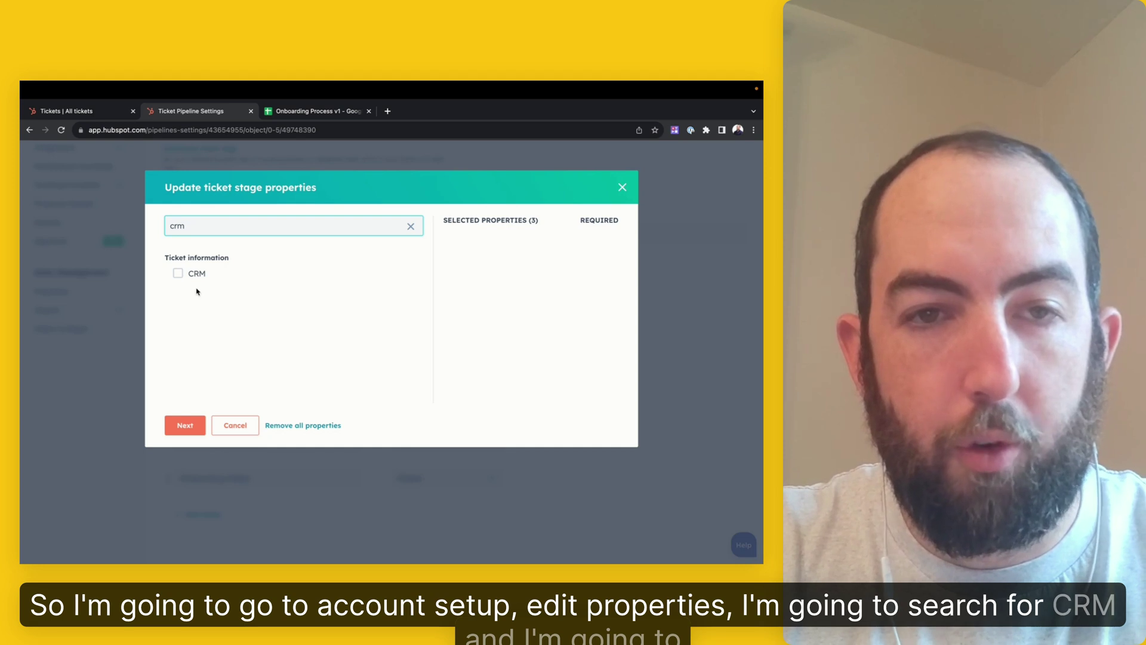
click(191, 276)
double_click(194, 233)
text(req)
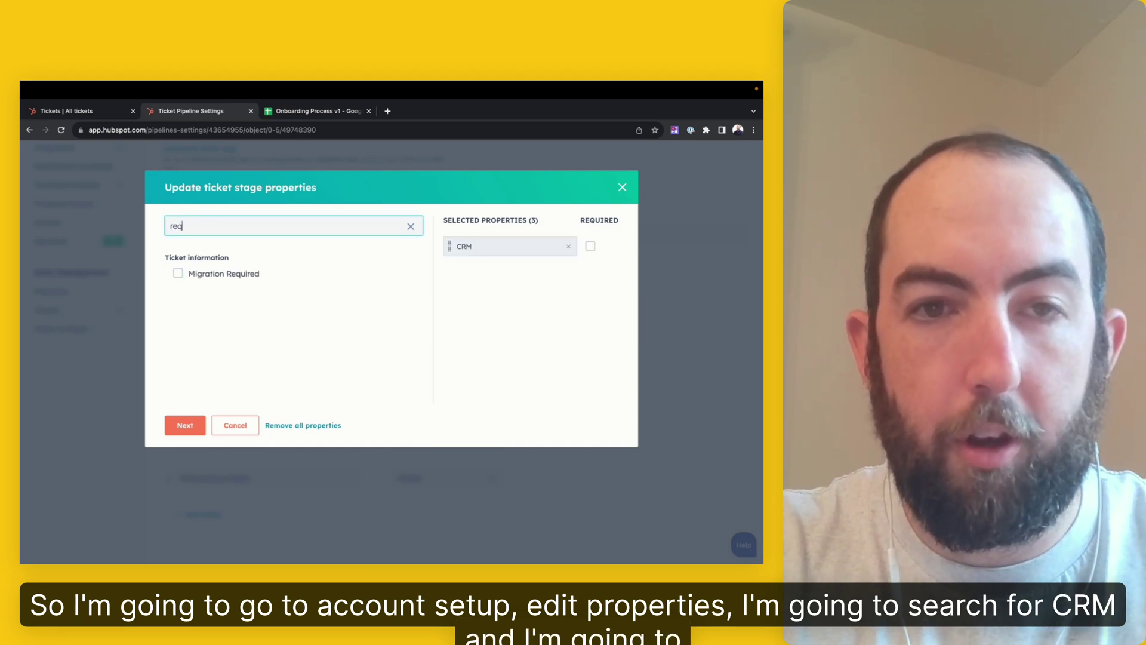
click(178, 275)
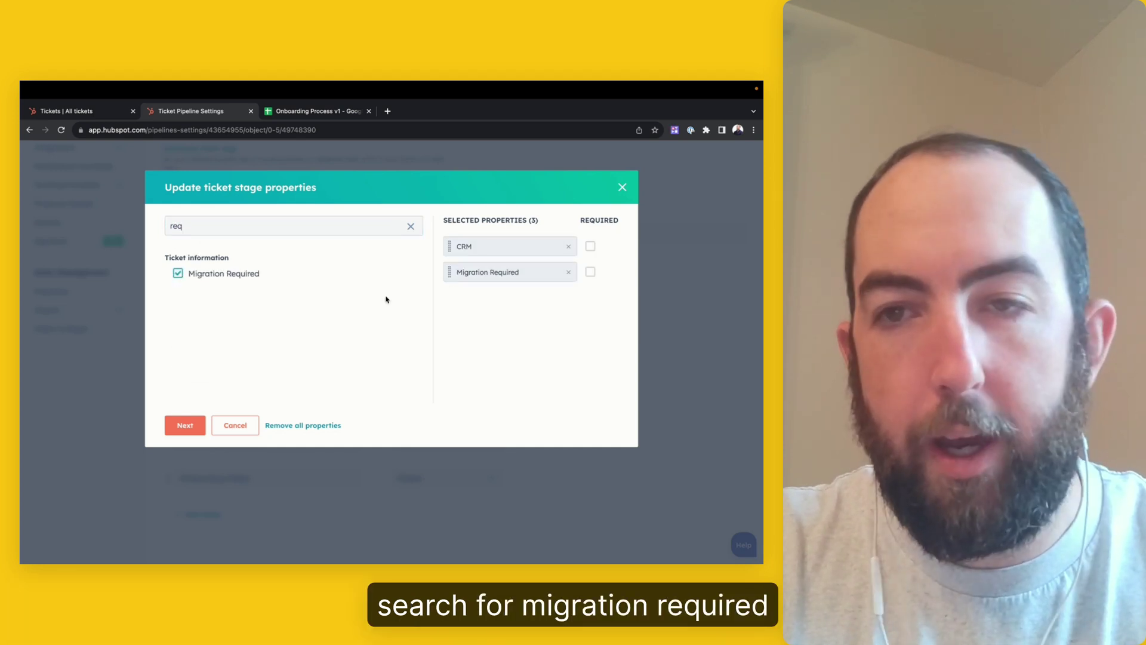
click(590, 247)
click(591, 272)
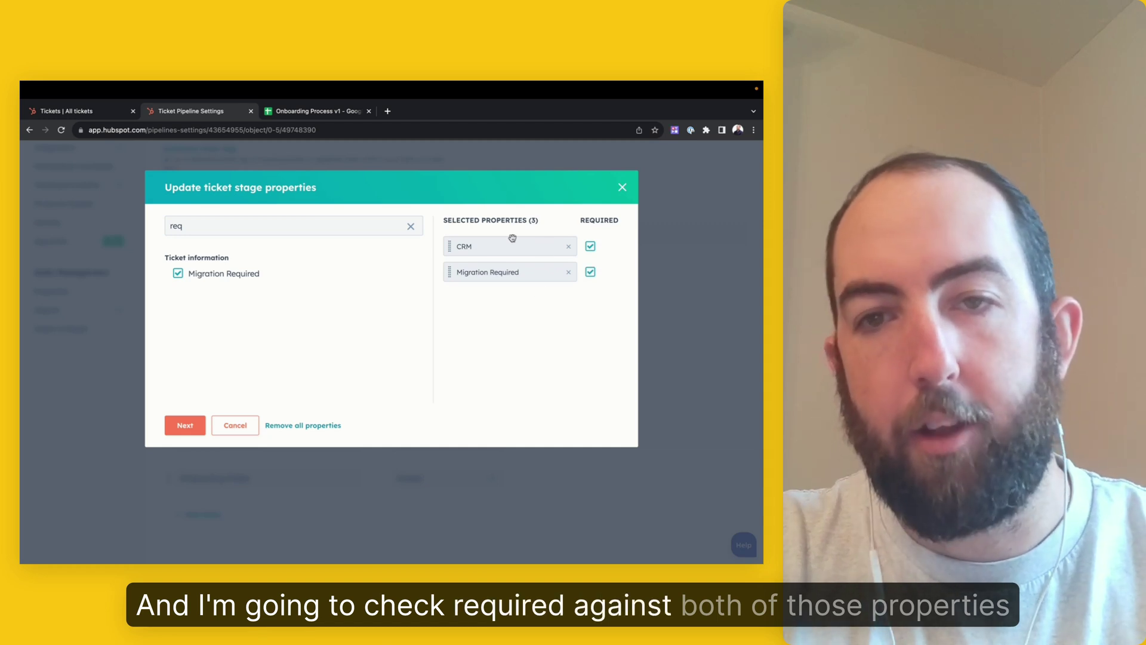
click(183, 425)
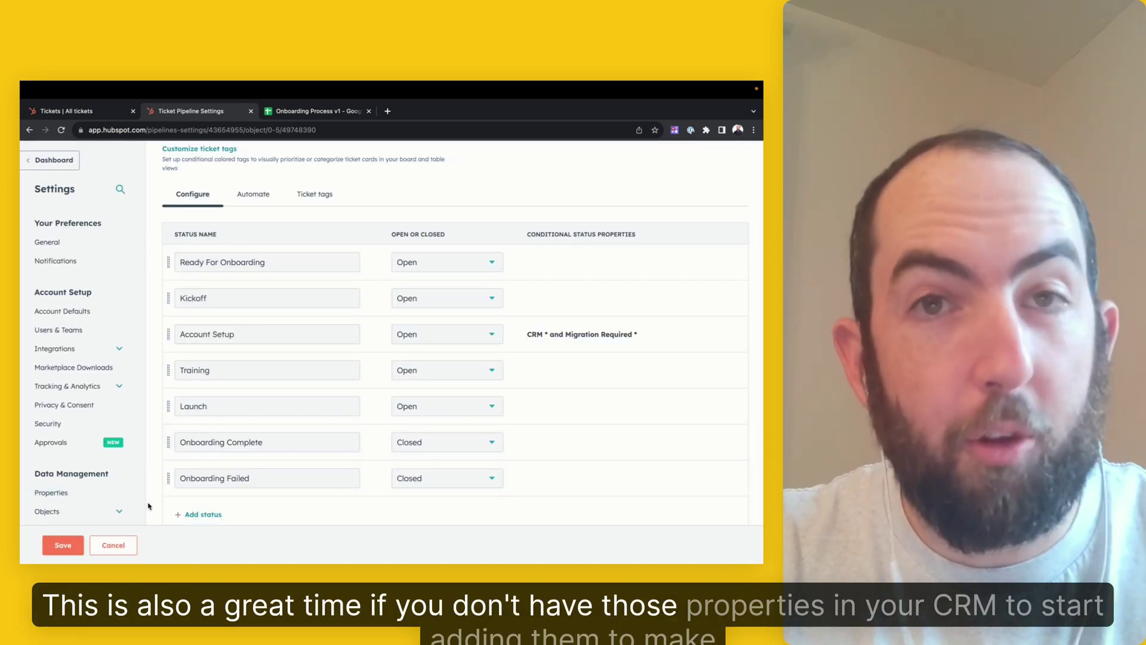
click(63, 545)
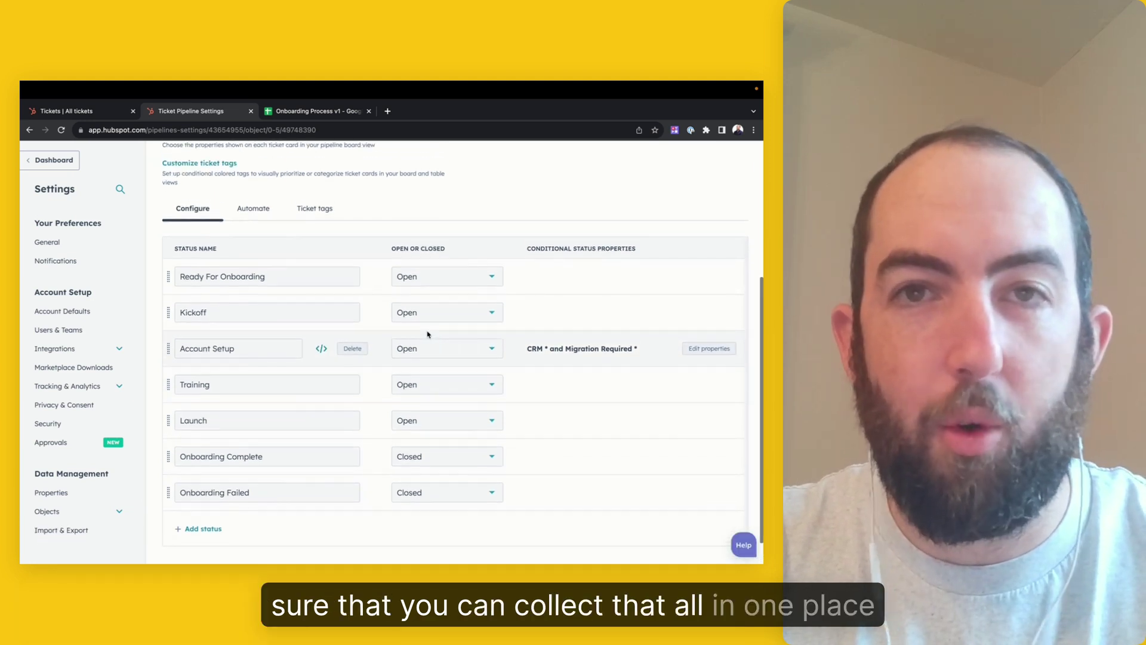
scroll(326, 269, up, 1)
Display the Onboarding Pipeline on the Service Tickets board
scroll(394, 343, up, 5)
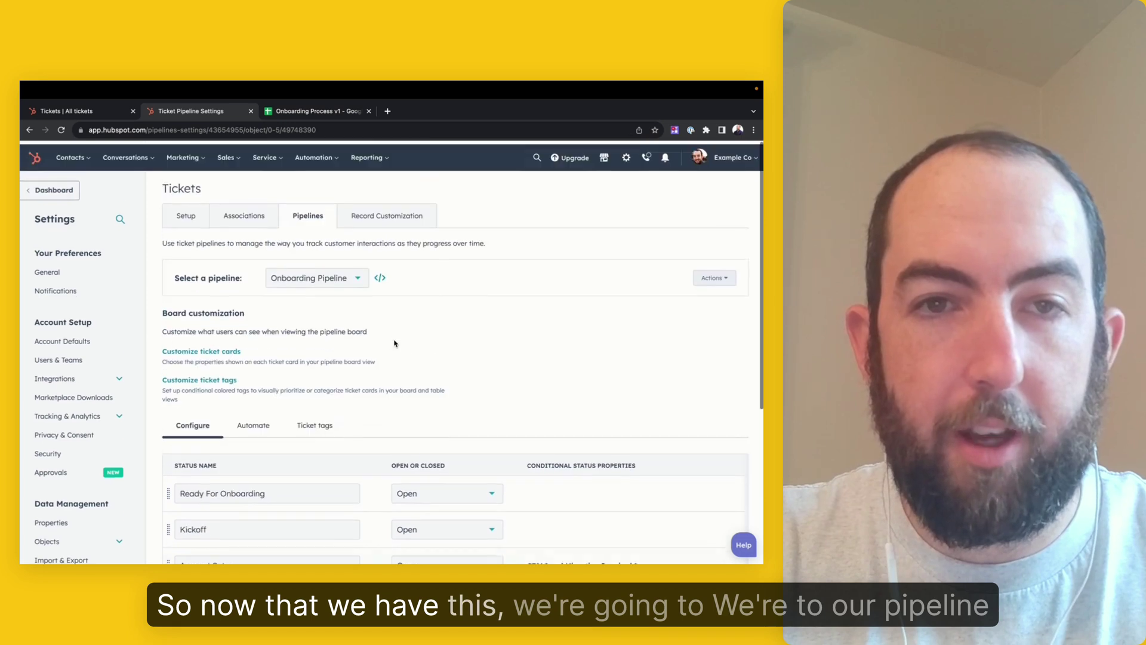
click(264, 155)
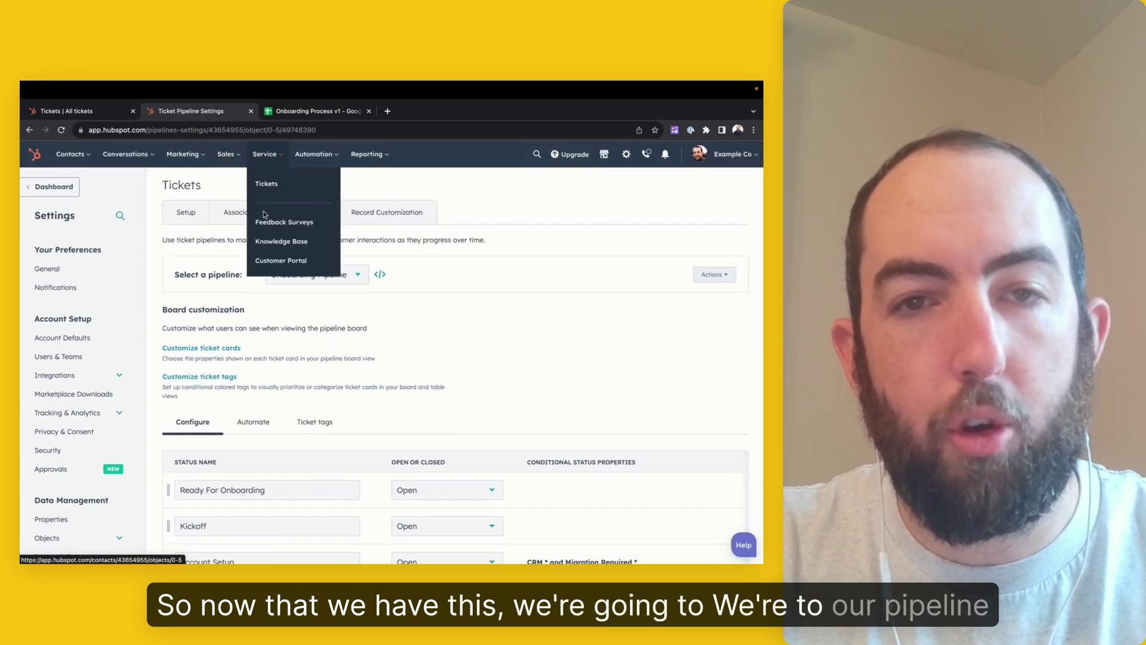
click(264, 184)
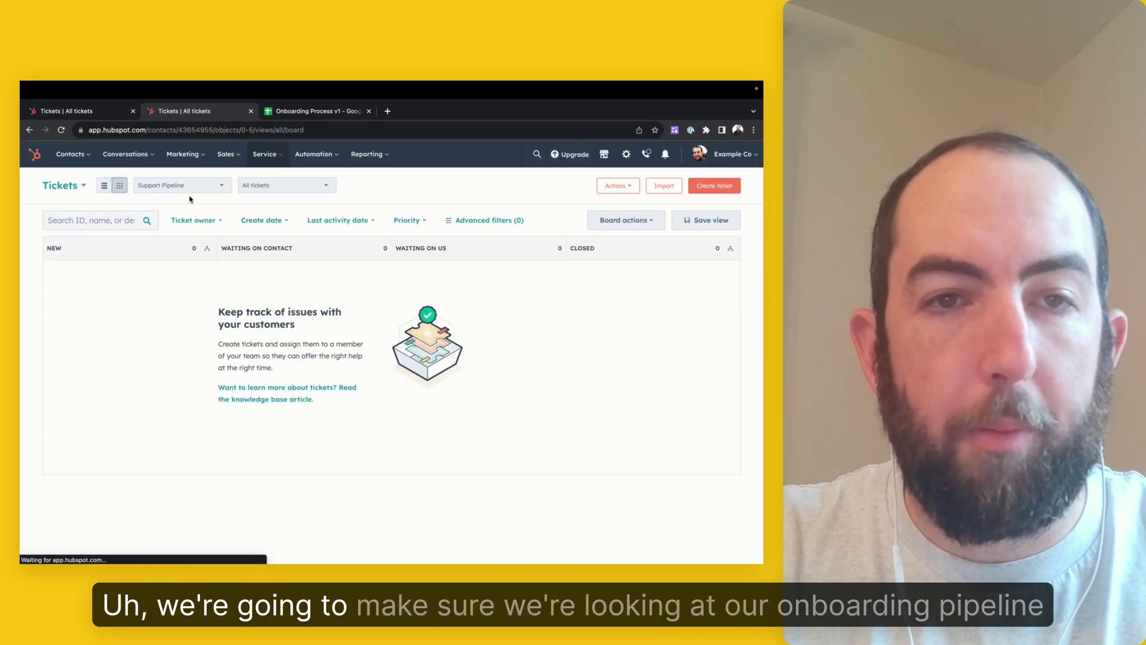
click(170, 184)
click(178, 246)
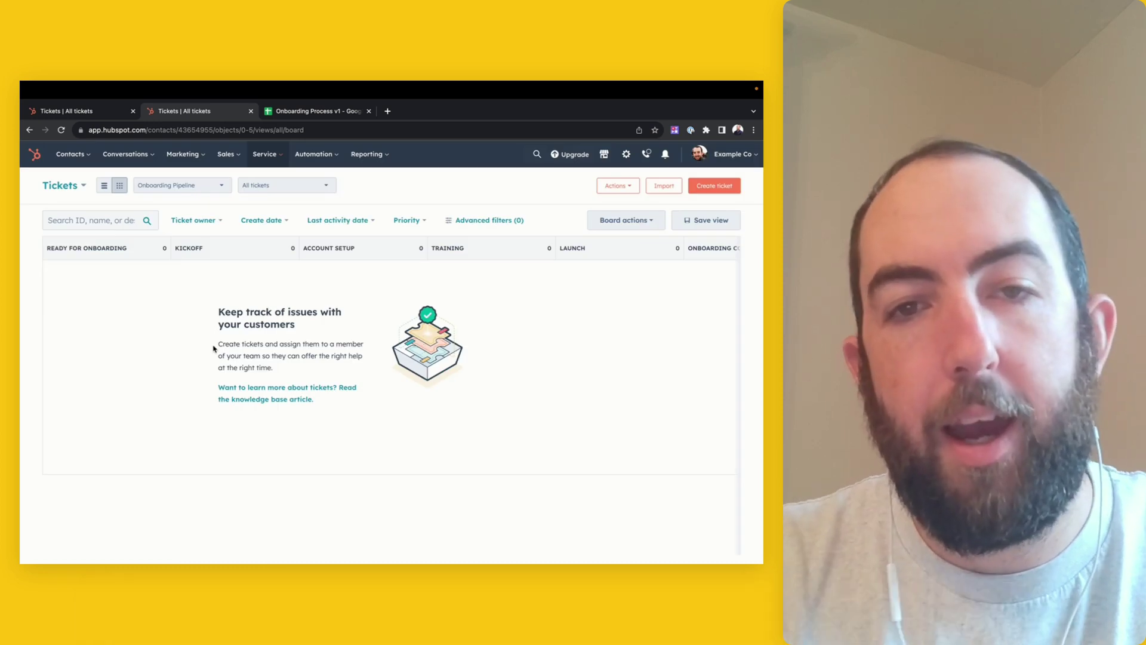